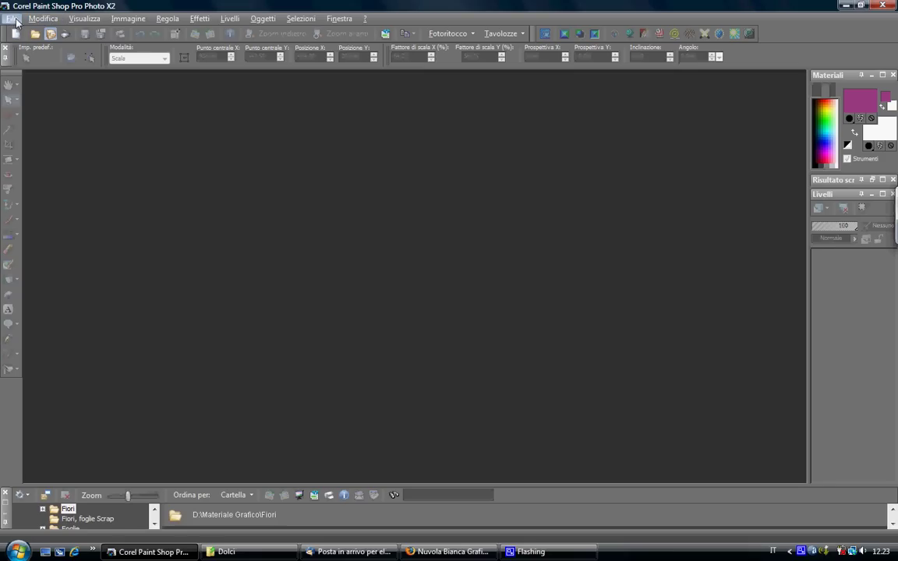
{"action": "left_click", "coordinate": [13, 18]}
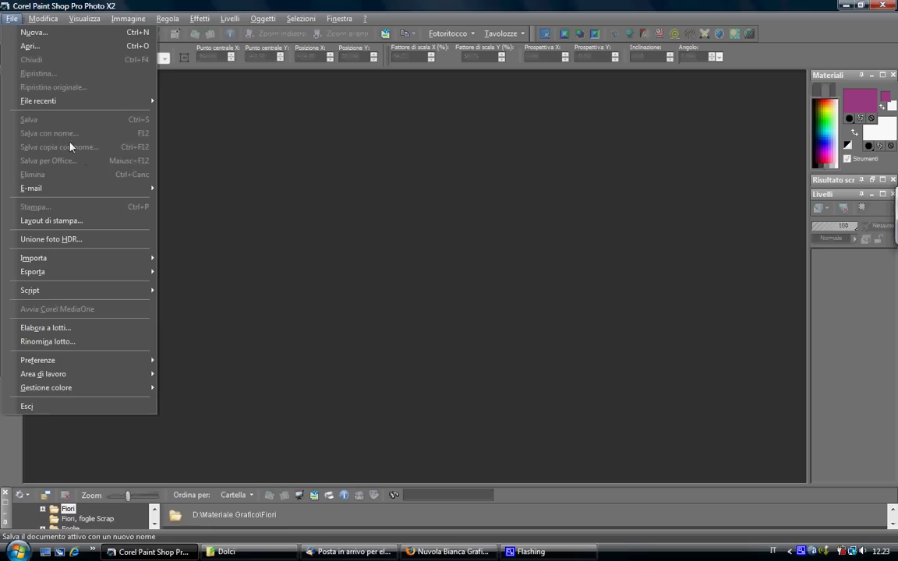
{"action": "mouse_move", "coordinate": [42, 18]}
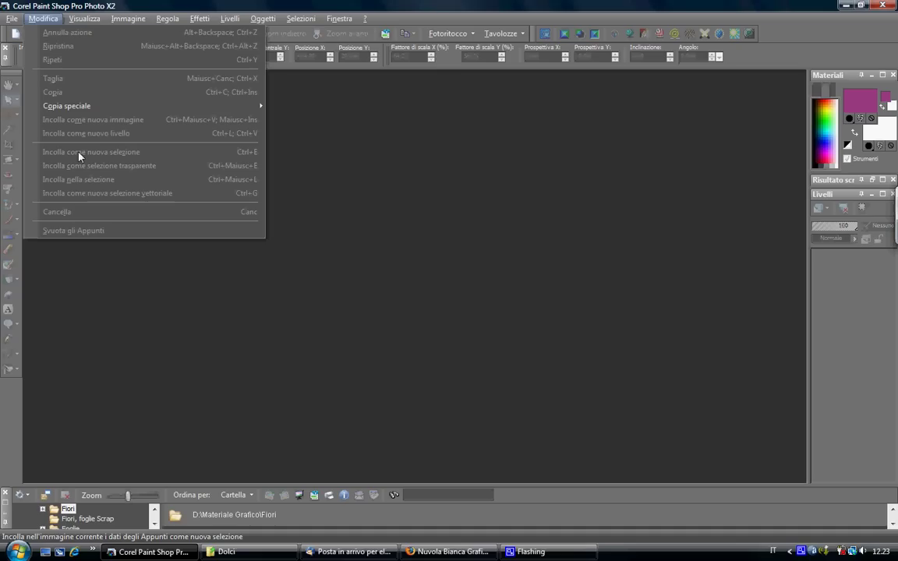
{"action": "key", "text": "Escape"}
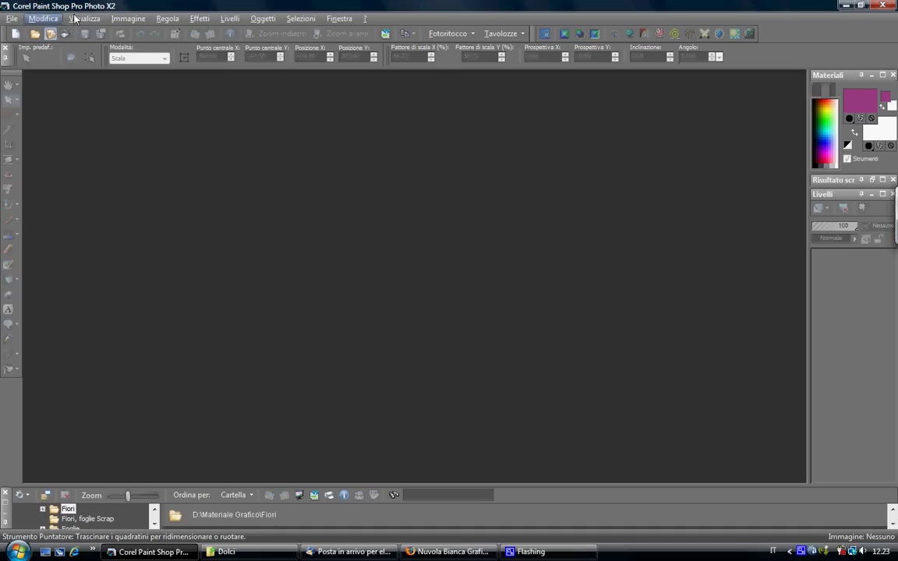
{"action": "key", "text": "Down"}
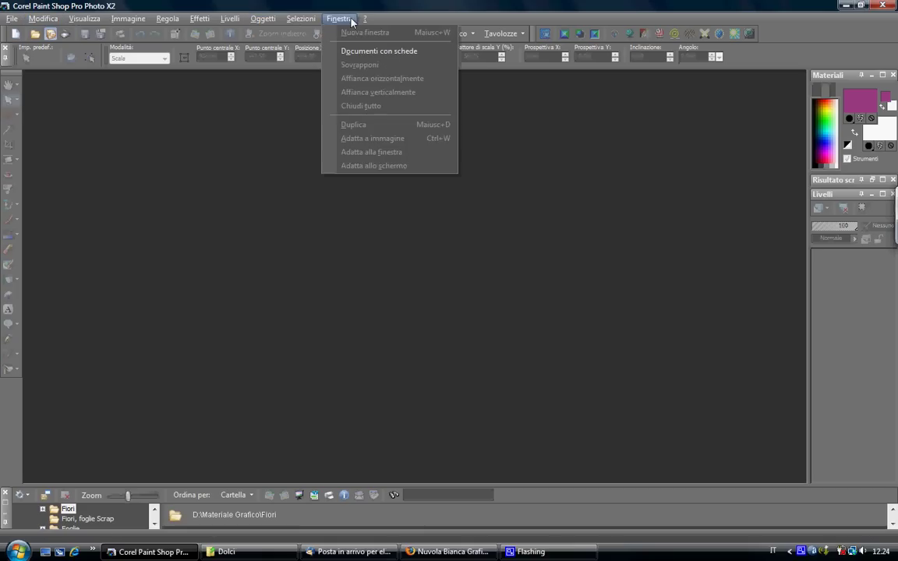
{"action": "key", "text": "Escape"}
{"action": "left_click", "coordinate": [312, 20]}
{"action": "key", "text": "Escape"}
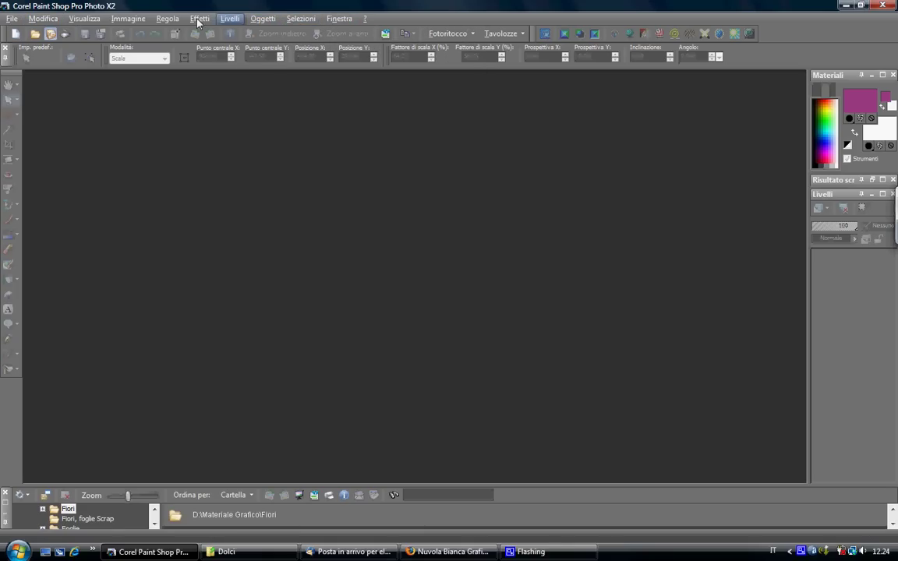
{"action": "left_click", "coordinate": [122, 18]}
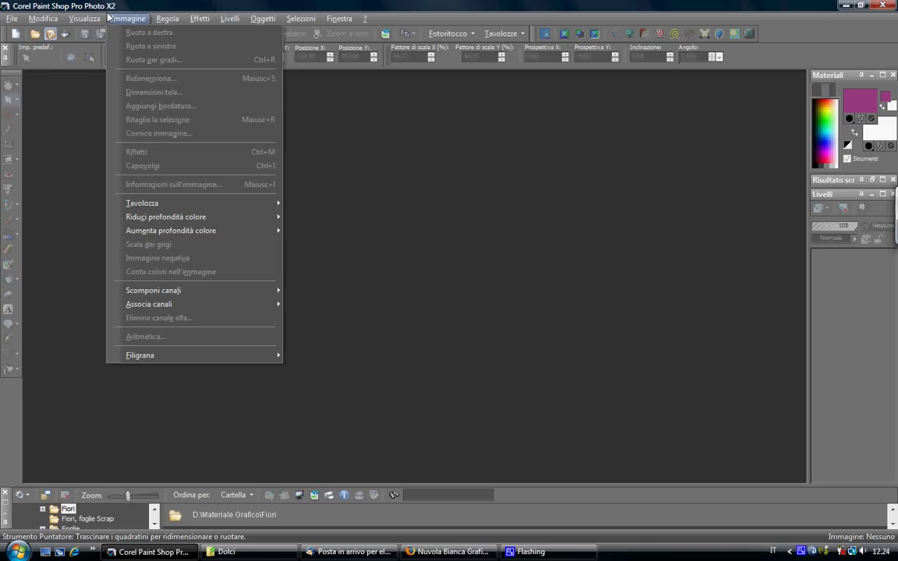
{"action": "key", "text": "Escape"}
Step: Start a new 500 x 500 image with a raster background, using Pixel as the dimension unit
{"action": "left_click", "coordinate": [11, 18]}
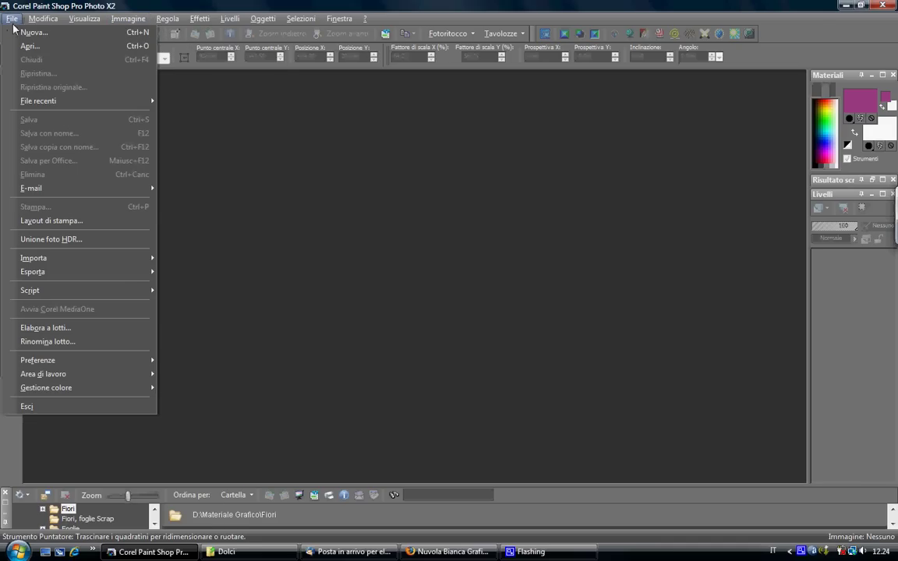
{"action": "key", "text": "Escape"}
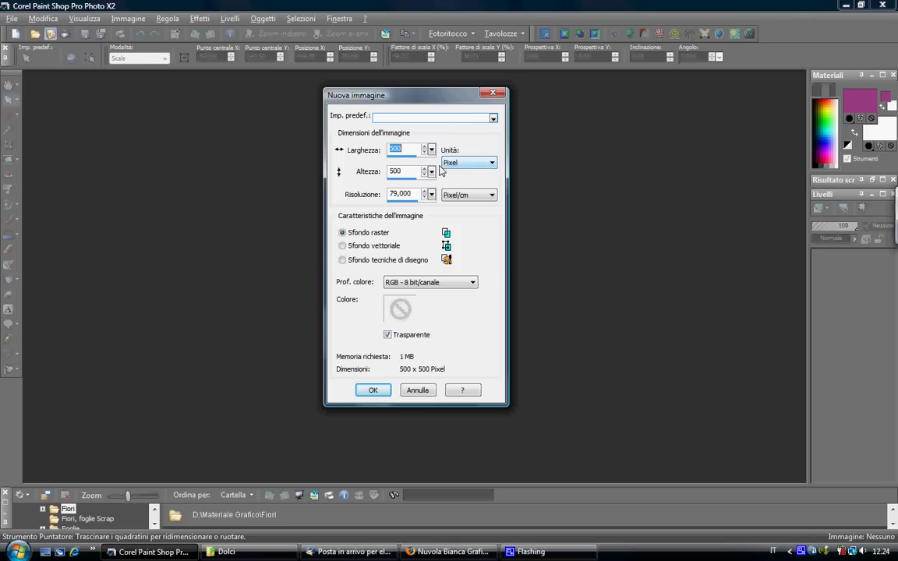
{"action": "left_click", "coordinate": [478, 166]}
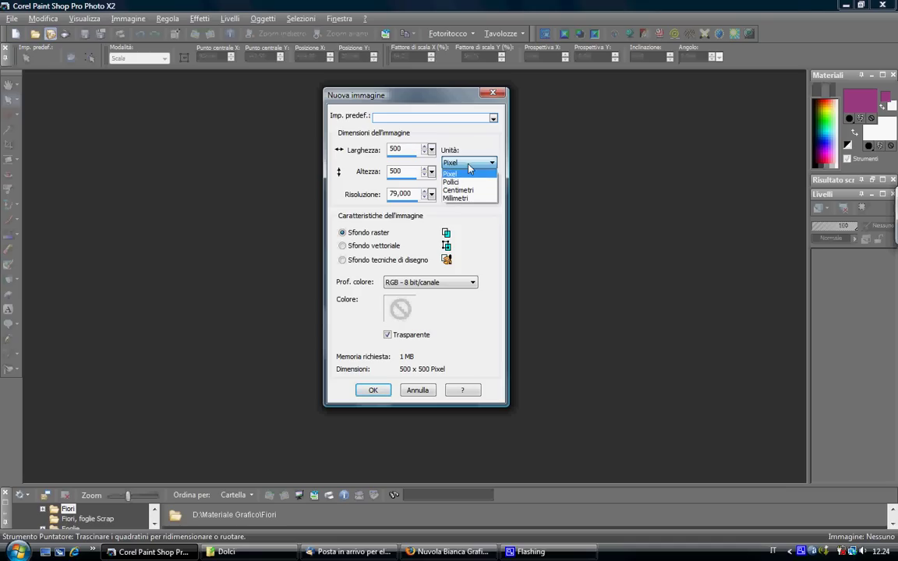
{"action": "left_click", "coordinate": [469, 166]}
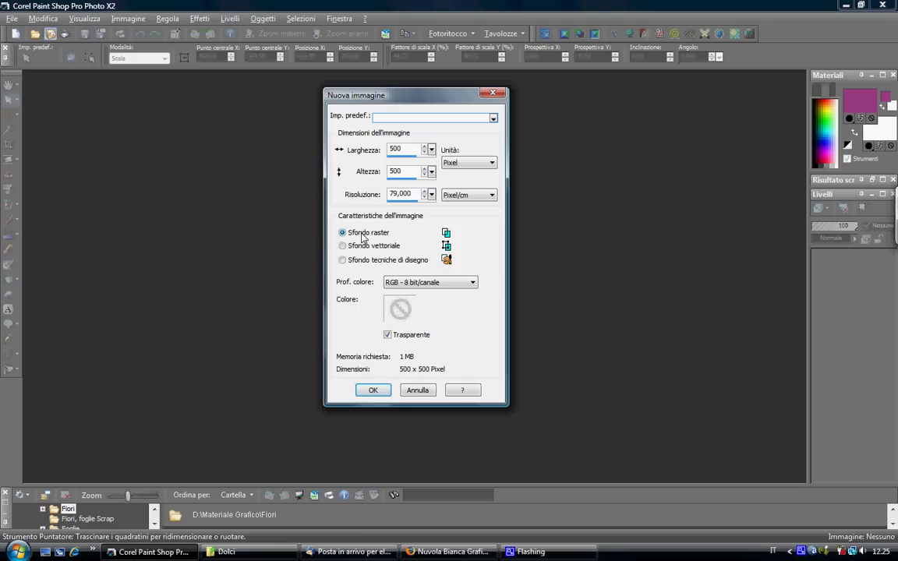
{"action": "left_click", "coordinate": [387, 334]}
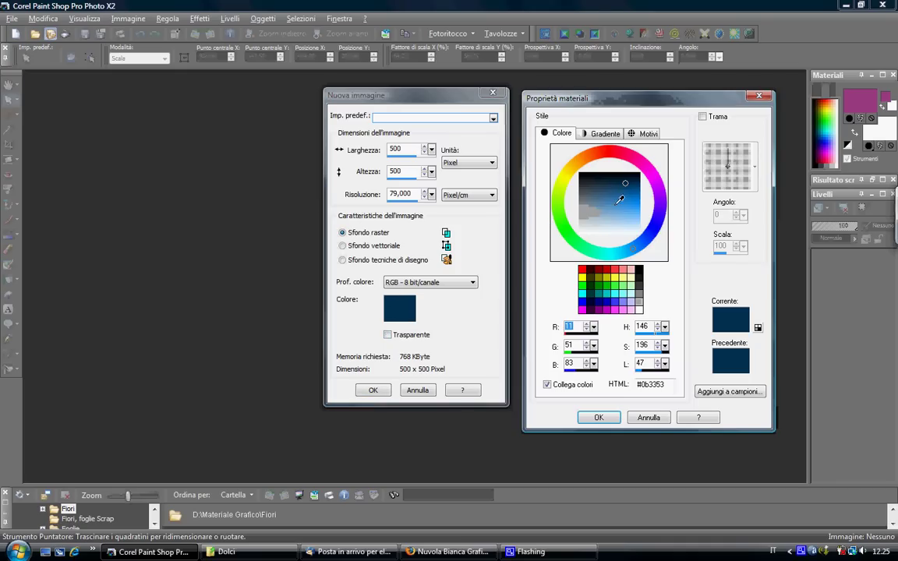
{"action": "left_click", "coordinate": [591, 219]}
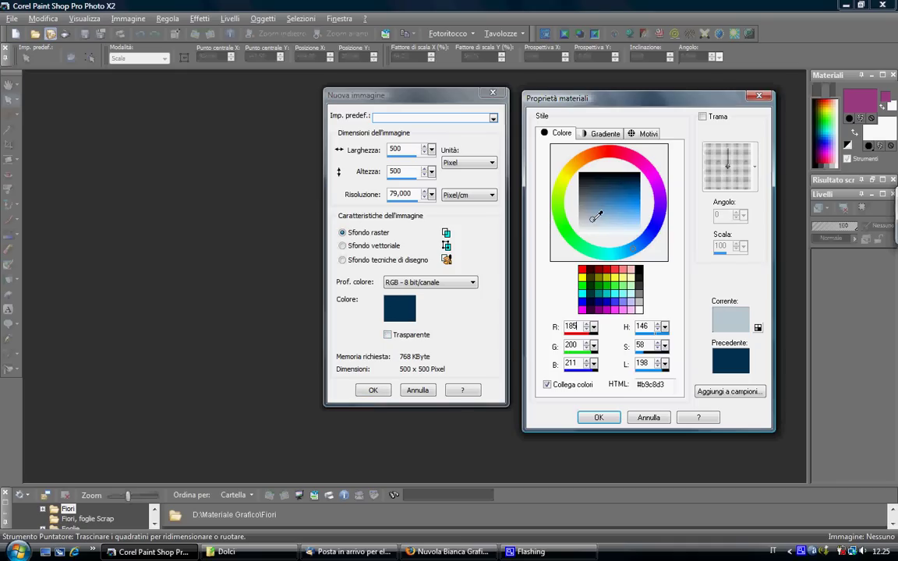
{"action": "left_click", "coordinate": [647, 419]}
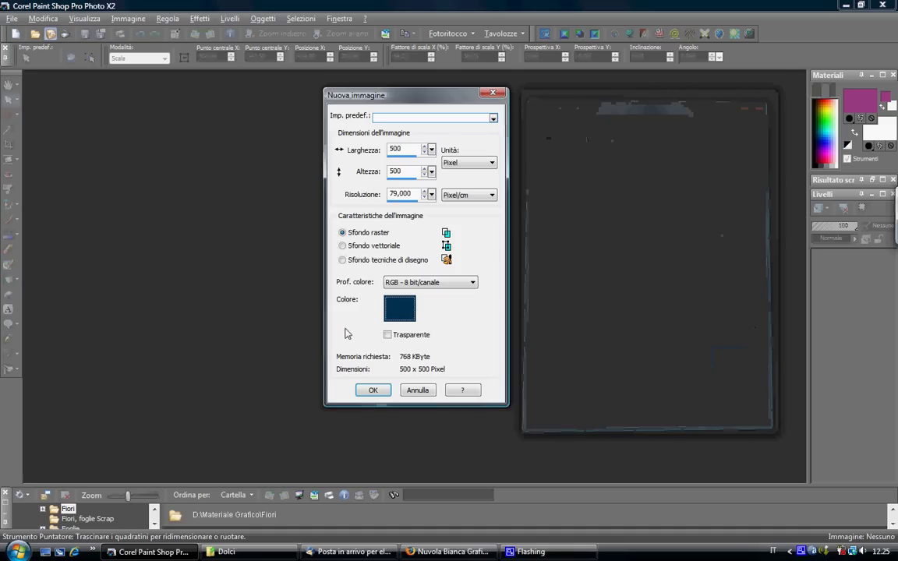
{"action": "left_click", "coordinate": [387, 335]}
{"action": "left_click", "coordinate": [387, 335]}
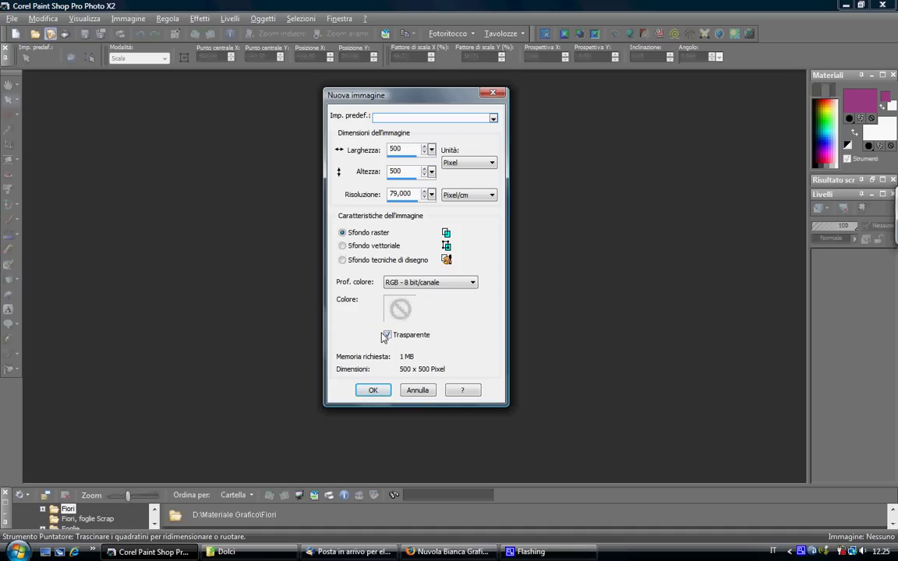
Step: Create the 500 x 500 pixel image with a transparent background and move its window higher in the workspace
{"action": "left_click", "coordinate": [373, 389]}
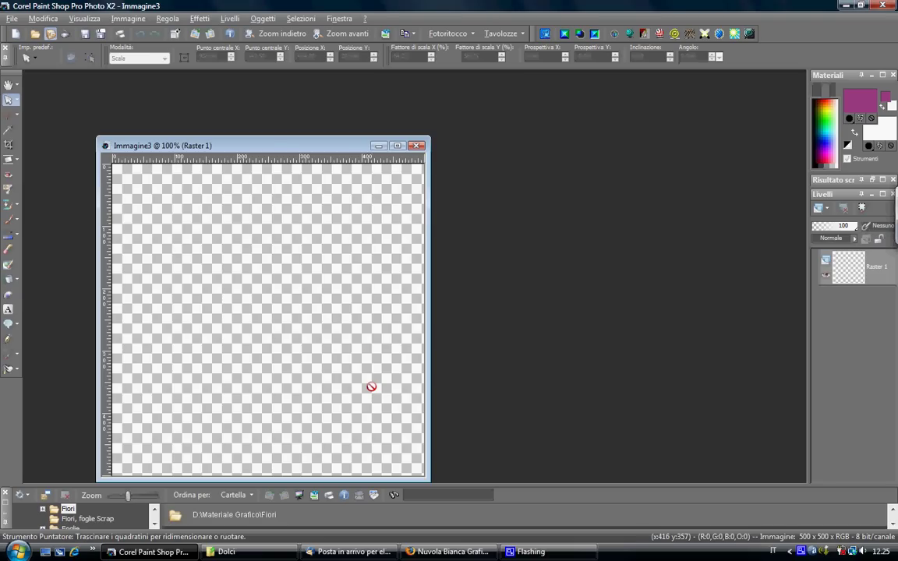
{"action": "left_click_drag", "start_coordinate": [266, 147], "coordinate": [262, 109]}
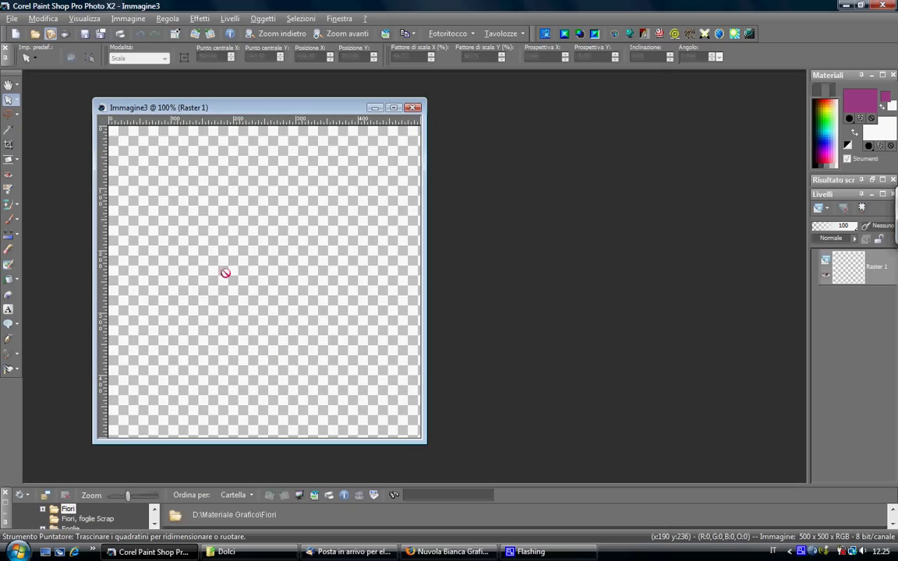
{"action": "left_click", "coordinate": [250, 553]}
{"action": "left_click", "coordinate": [254, 554]}
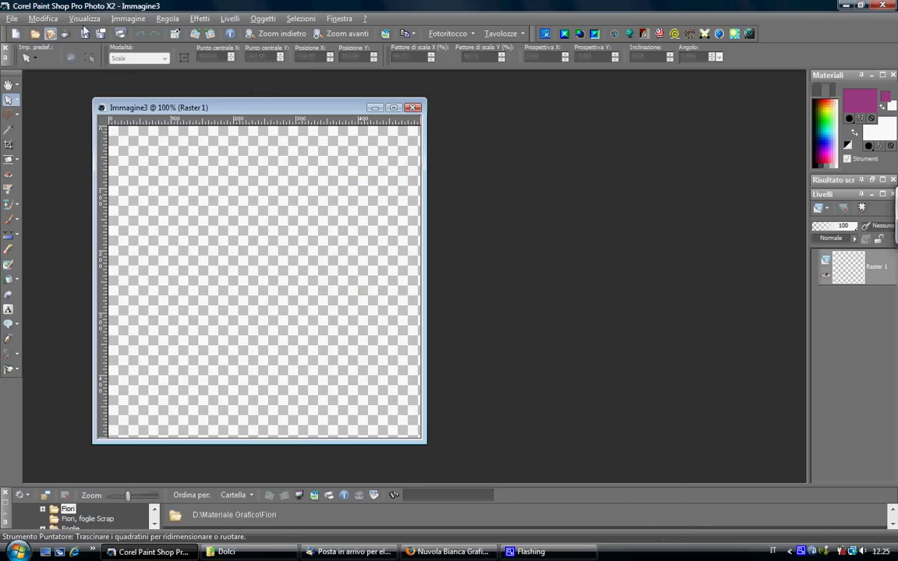
{"action": "left_click", "coordinate": [4, 19]}
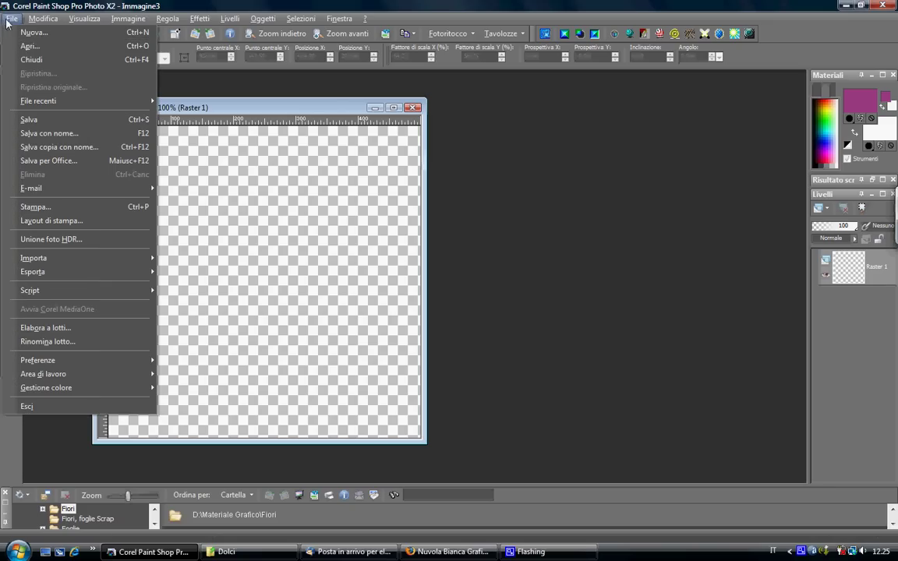
{"action": "left_click", "coordinate": [567, 205]}
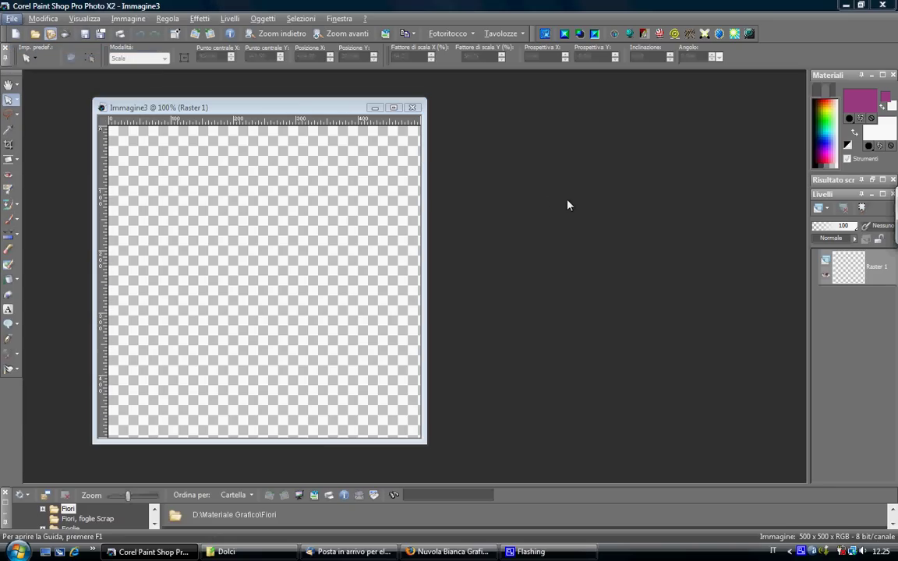
{"action": "double_click", "coordinate": [527, 237]}
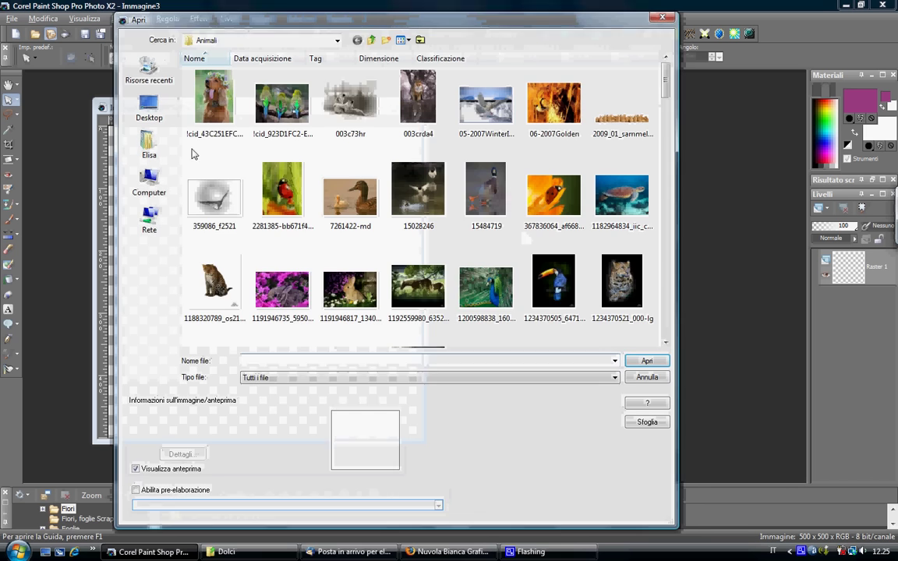
{"action": "key", "text": "Escape"}
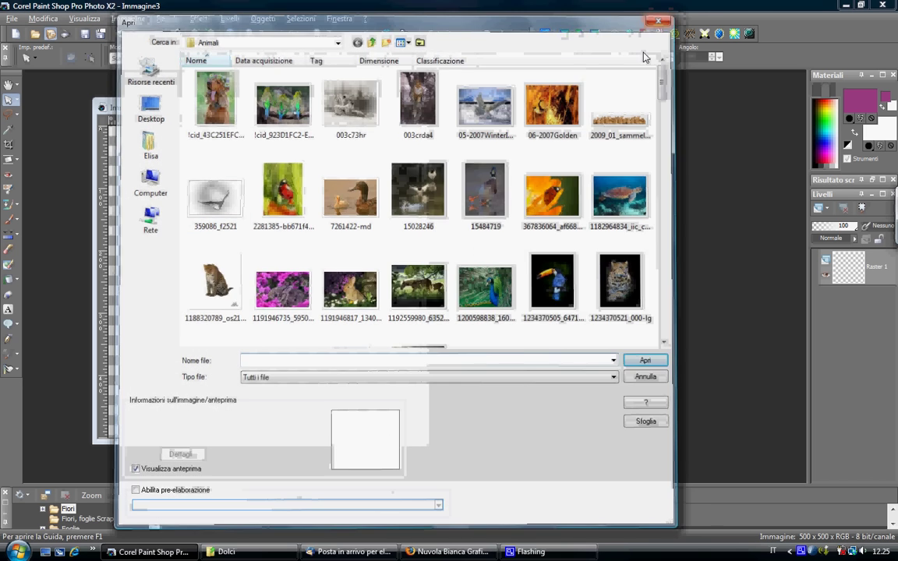
Step: Open the cake photo (64) from the Dolci folder in the image editor and minimize the folder window
{"action": "left_click", "coordinate": [226, 552]}
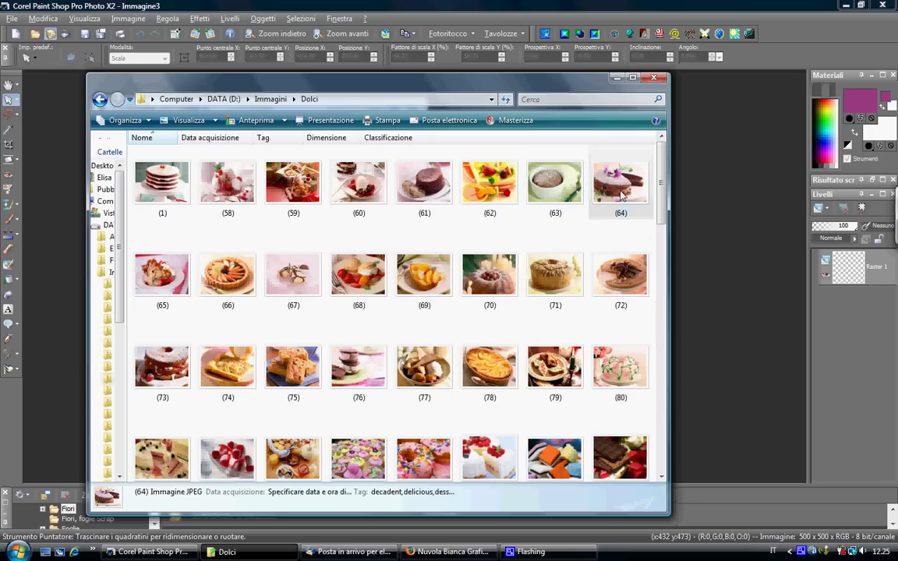
{"action": "left_click_drag", "start_coordinate": [727, 231], "coordinate": [725, 230]}
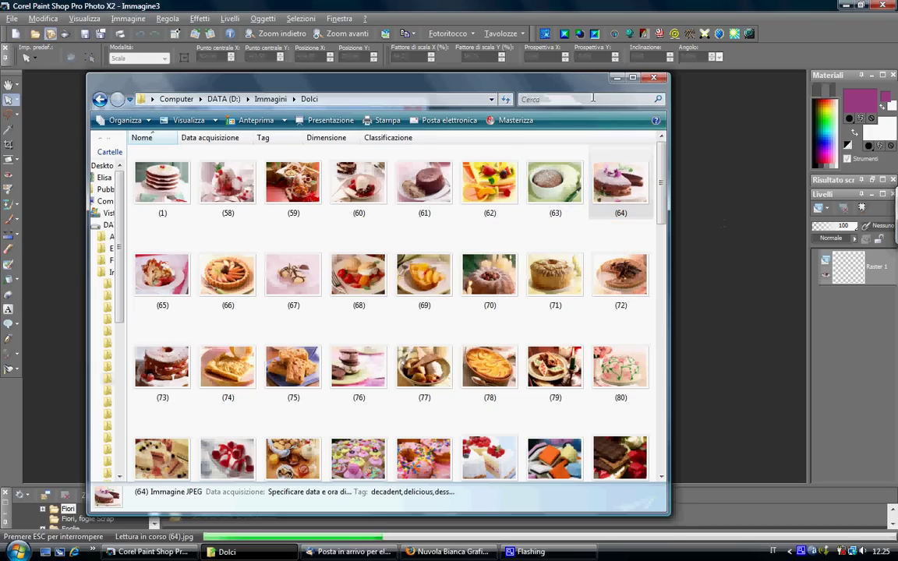
{"action": "left_click", "coordinate": [615, 78]}
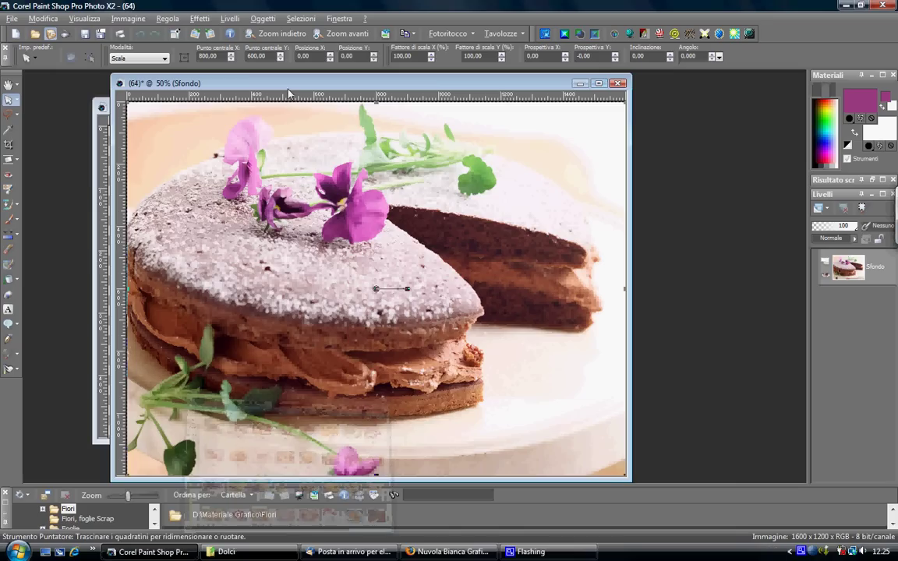
Step: Arrange the cake photo and blank image windows so both are accessible, with the blank image zoomed to 60%
{"action": "left_click_drag", "start_coordinate": [371, 84], "coordinate": [459, 78]}
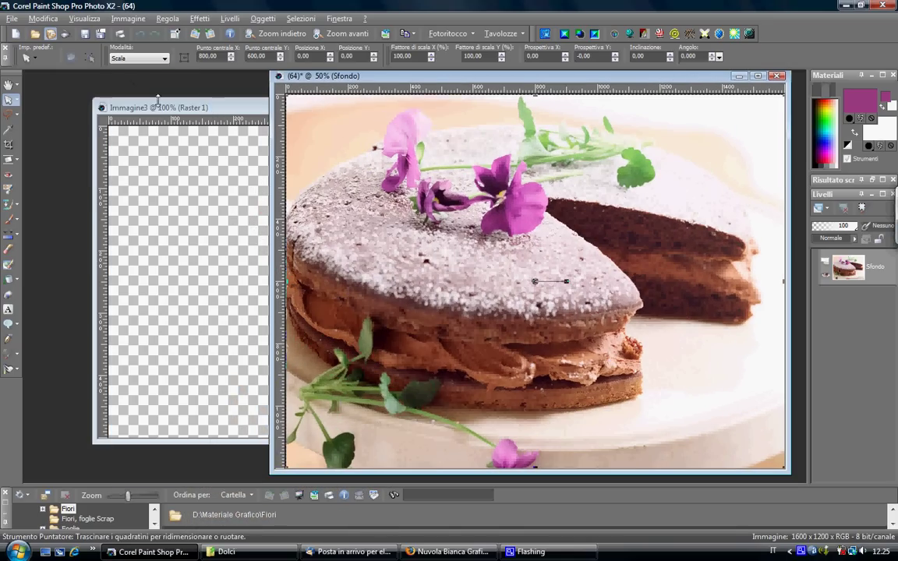
{"action": "left_click_drag", "start_coordinate": [160, 108], "coordinate": [114, 109]}
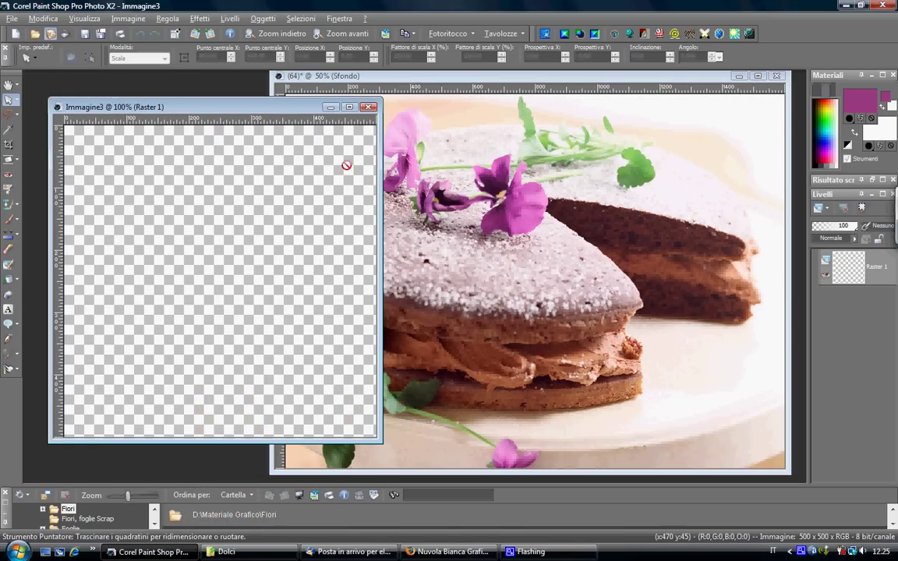
{"action": "scroll", "coordinate": [335, 187], "scroll_direction": "down", "scroll_amount": 2}
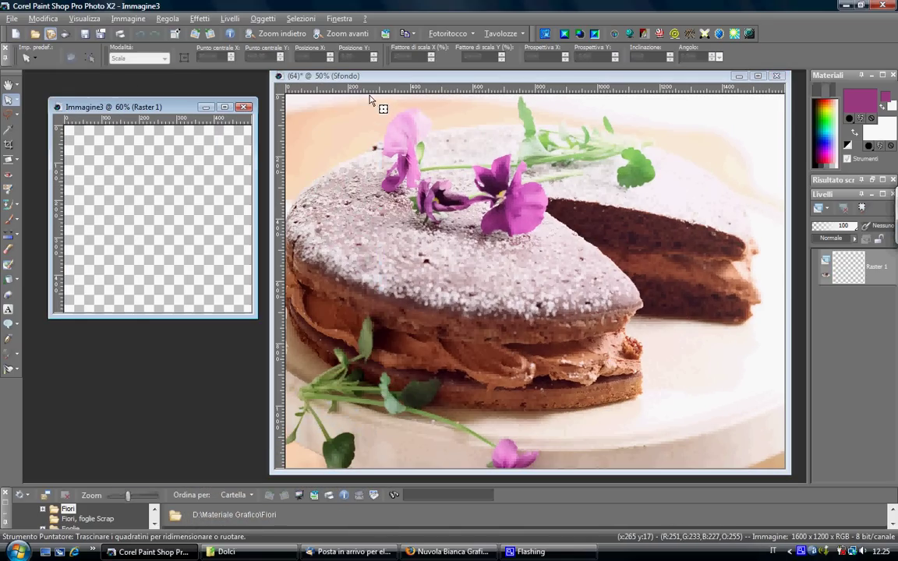
{"action": "scroll", "coordinate": [491, 280], "scroll_direction": "down", "scroll_amount": 2}
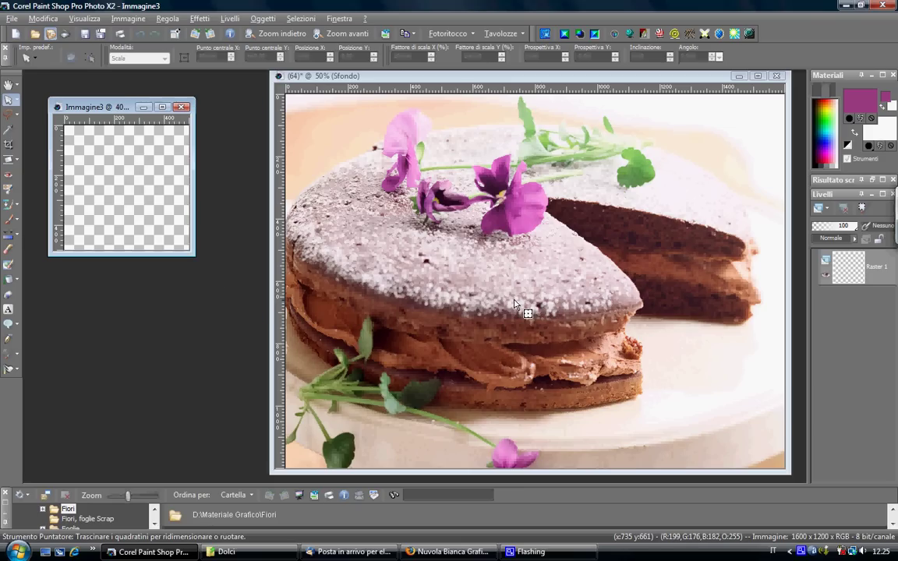
{"action": "scroll", "coordinate": [525, 311], "scroll_direction": "up", "scroll_amount": 2}
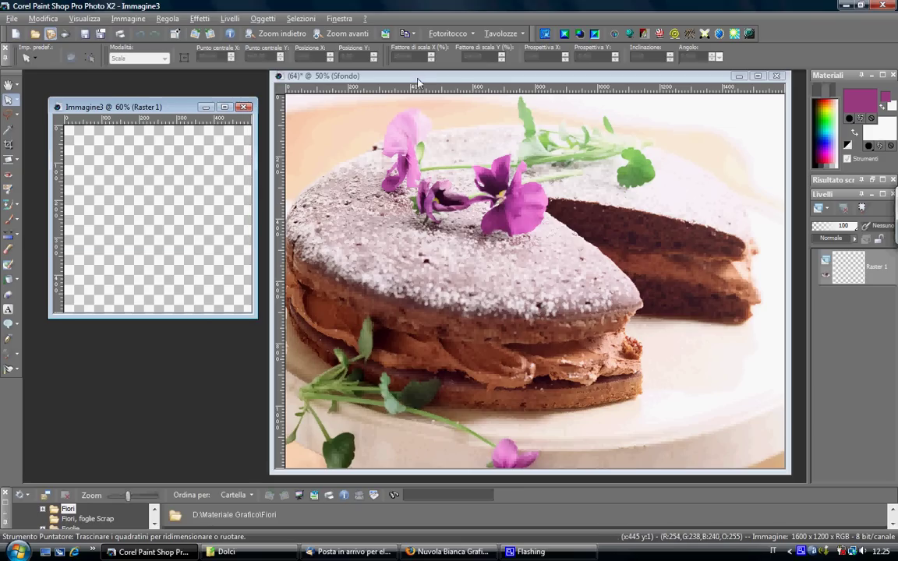
{"action": "left_click_drag", "start_coordinate": [377, 72], "coordinate": [339, 74]}
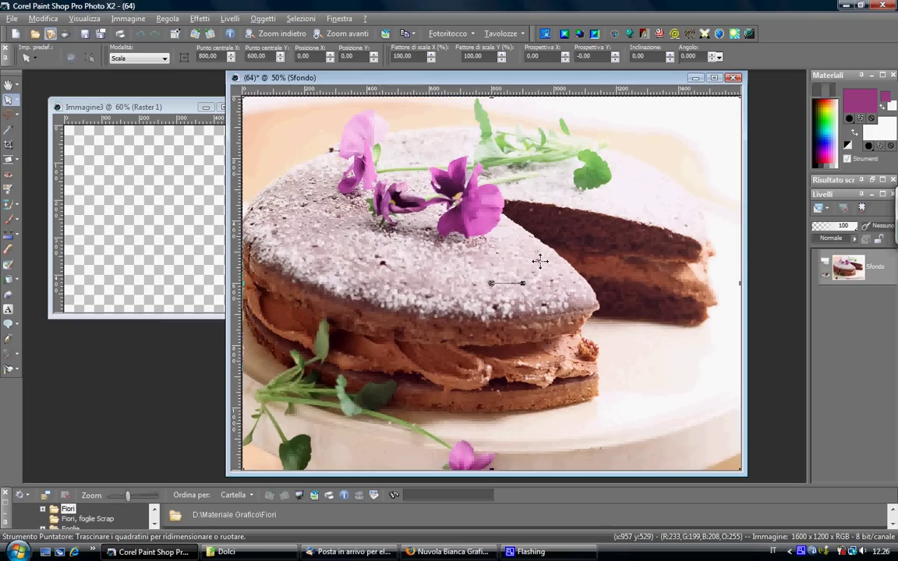
Step: Try the cake photo at 30% zoom in an enlarged window, and return it to 50%
{"action": "scroll", "coordinate": [499, 277], "scroll_direction": "down", "scroll_amount": 2}
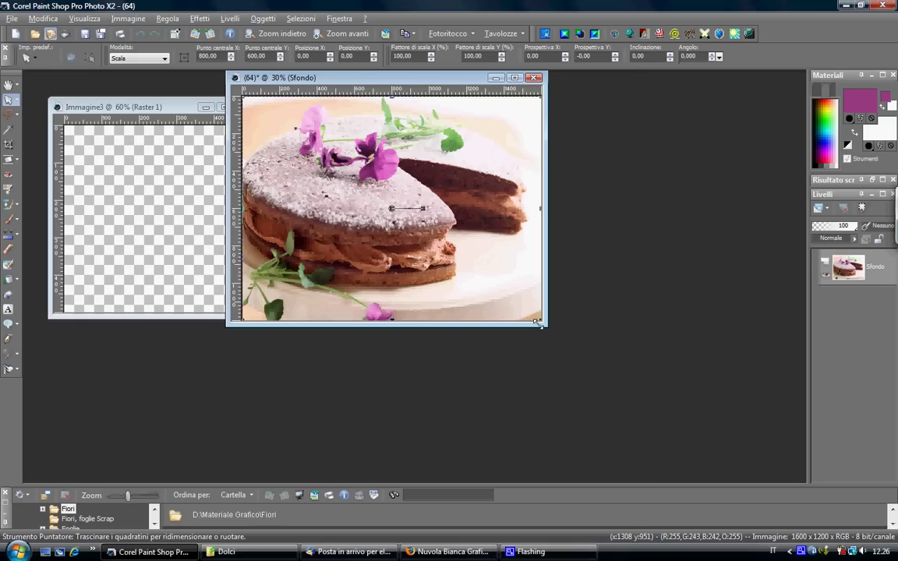
{"action": "left_click_drag", "start_coordinate": [537, 321], "coordinate": [653, 472]}
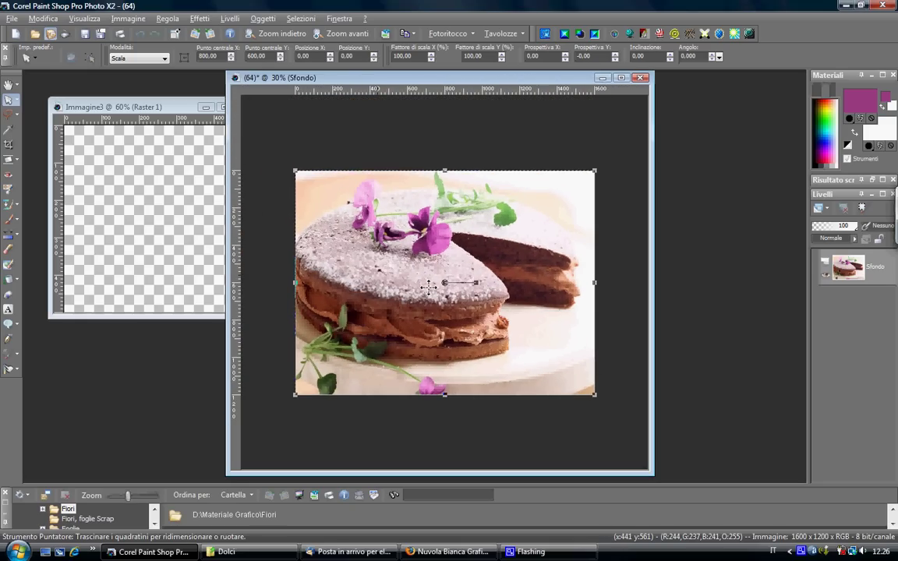
{"action": "scroll", "coordinate": [385, 197], "scroll_direction": "up", "scroll_amount": 2}
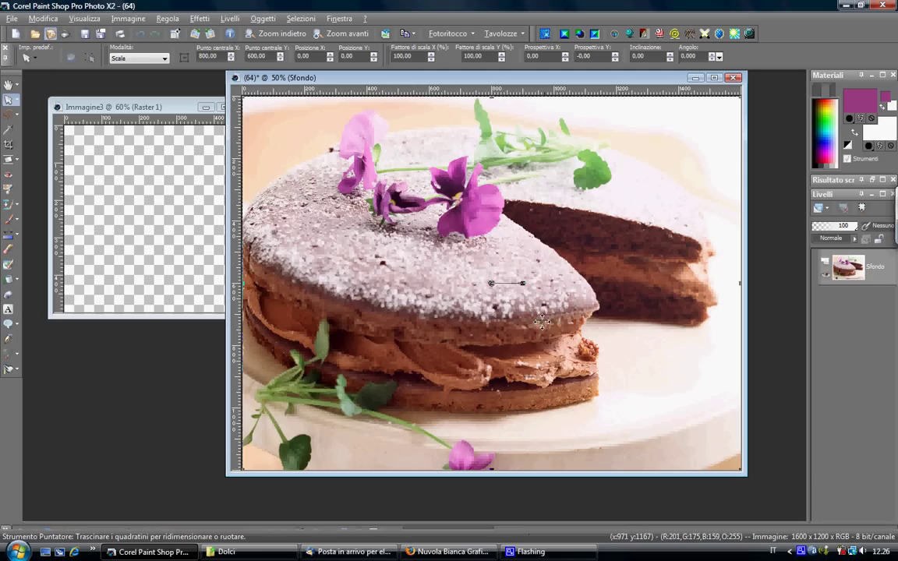
Step: Move the cake photo's window further over the blank image and zoom the photo in to 80%
{"action": "left_click_drag", "start_coordinate": [371, 77], "coordinate": [308, 83]}
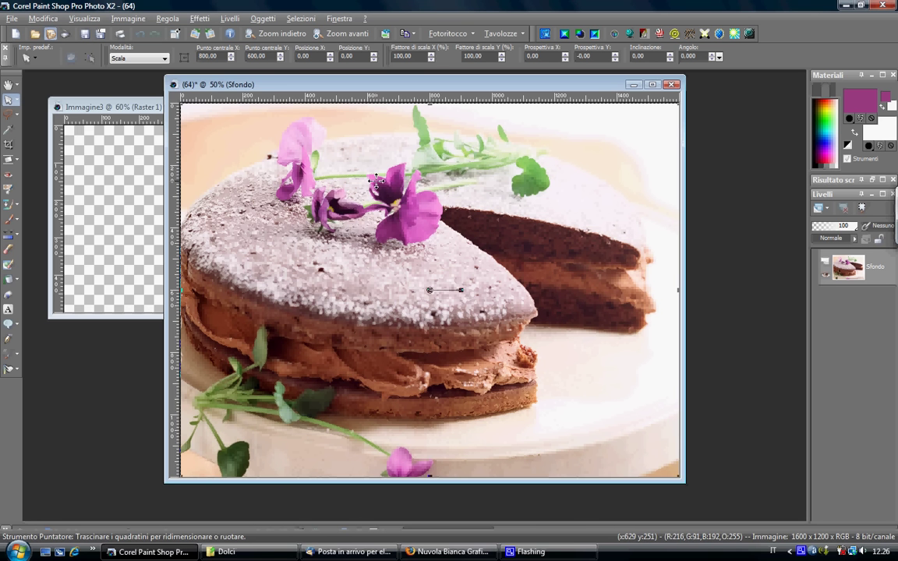
{"action": "scroll", "coordinate": [309, 133], "scroll_direction": "up", "scroll_amount": 3}
{"action": "scroll", "coordinate": [375, 180], "scroll_direction": "down", "scroll_amount": 2}
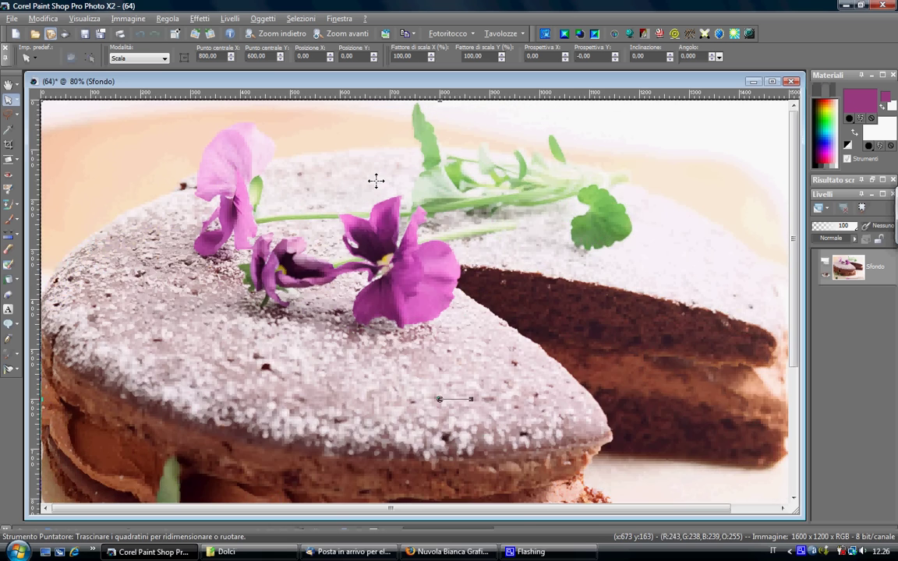
Step: Zoom the cake photo in to 100%, and back out to 30%
{"action": "scroll", "coordinate": [376, 181], "scroll_direction": "up", "scroll_amount": 1}
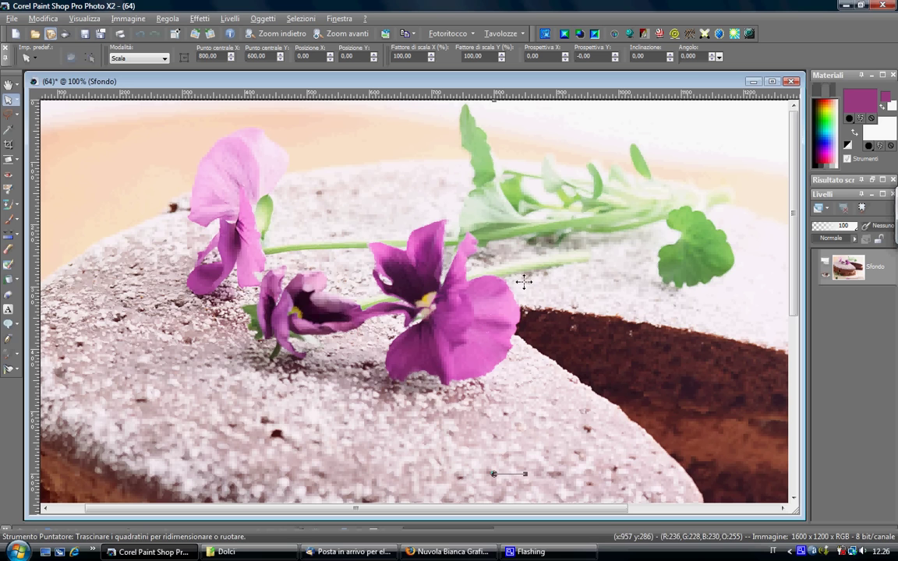
{"action": "mouse_move", "coordinate": [798, 195]}
{"action": "left_mouse_down"}
{"action": "mouse_move", "coordinate": [798, 331]}
{"action": "mouse_move", "coordinate": [798, 187]}
{"action": "left_mouse_up"}
{"action": "scroll", "coordinate": [293, 208], "scroll_direction": "down", "scroll_amount": 1}
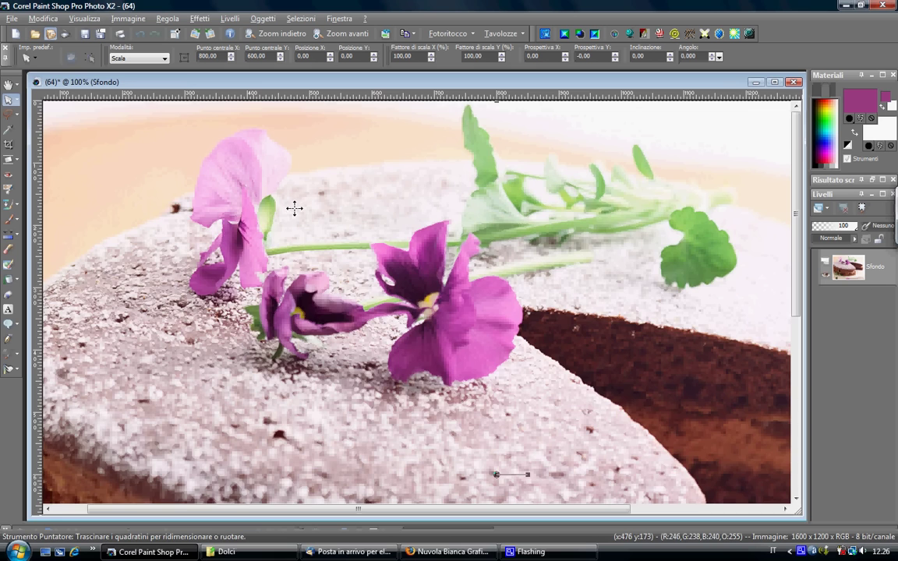
{"action": "scroll", "coordinate": [294, 208], "scroll_direction": "down", "scroll_amount": 1}
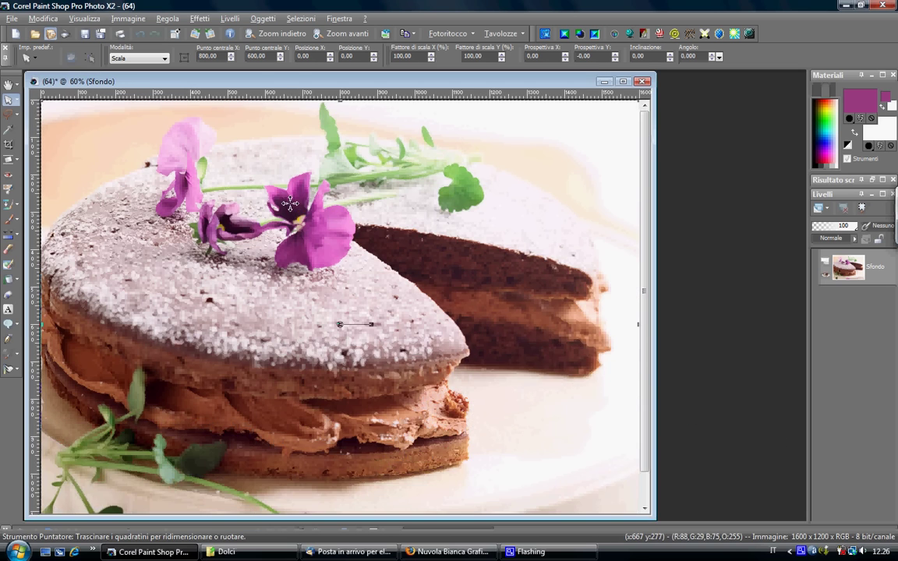
{"action": "scroll", "coordinate": [290, 202], "scroll_direction": "down", "scroll_amount": 1}
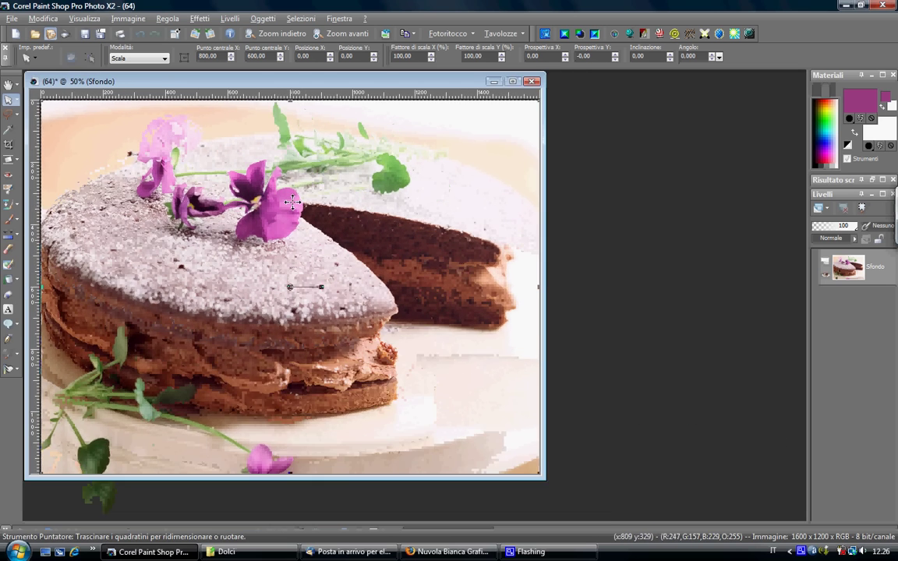
{"action": "scroll", "coordinate": [292, 202], "scroll_direction": "down", "scroll_amount": 1}
Step: Place the cake photo's window beside the blank image and zoom the blank image to 100%
{"action": "left_click_drag", "start_coordinate": [164, 79], "coordinate": [515, 129]}
{"action": "left_click", "coordinate": [112, 106]}
{"action": "left_click_drag", "start_coordinate": [160, 111], "coordinate": [162, 112]}
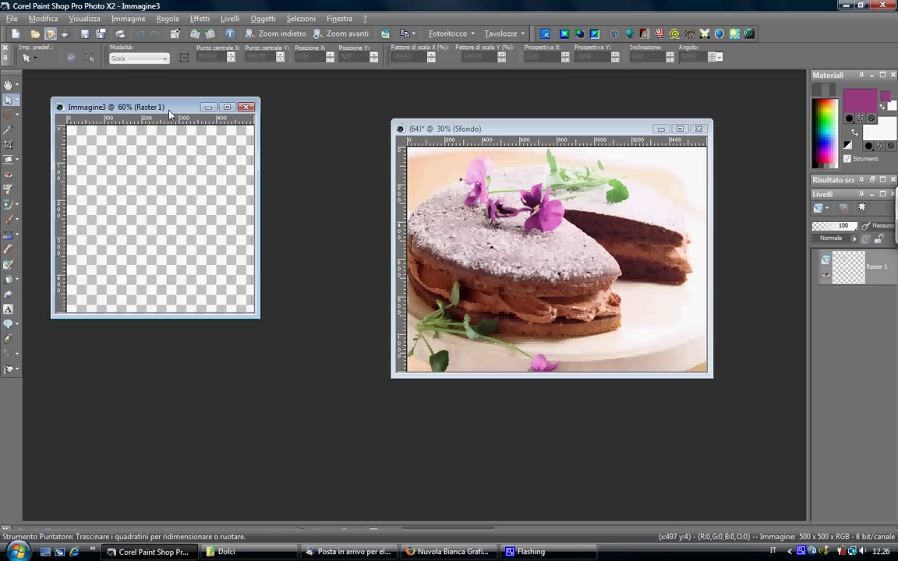
{"action": "scroll", "coordinate": [162, 111], "scroll_direction": "up", "scroll_amount": 2}
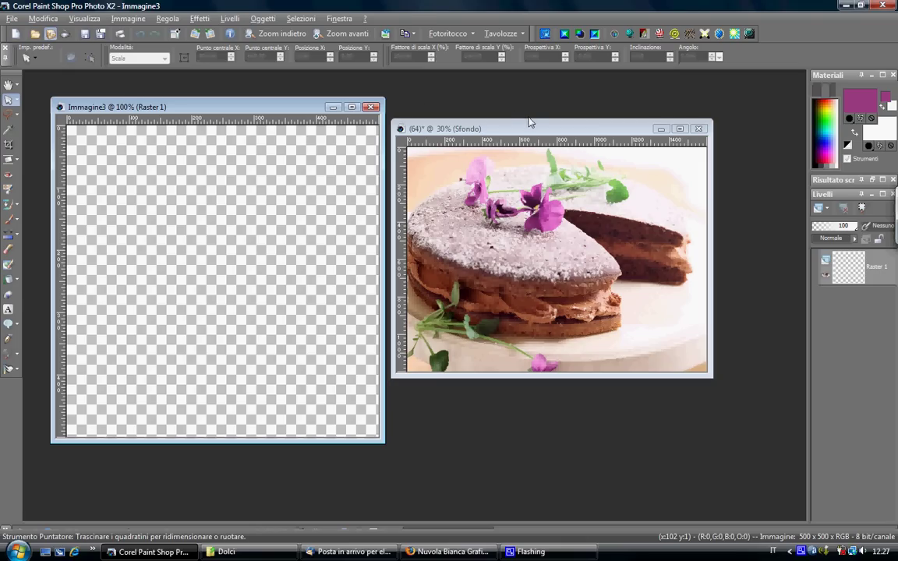
{"action": "left_click_drag", "start_coordinate": [533, 130], "coordinate": [562, 129]}
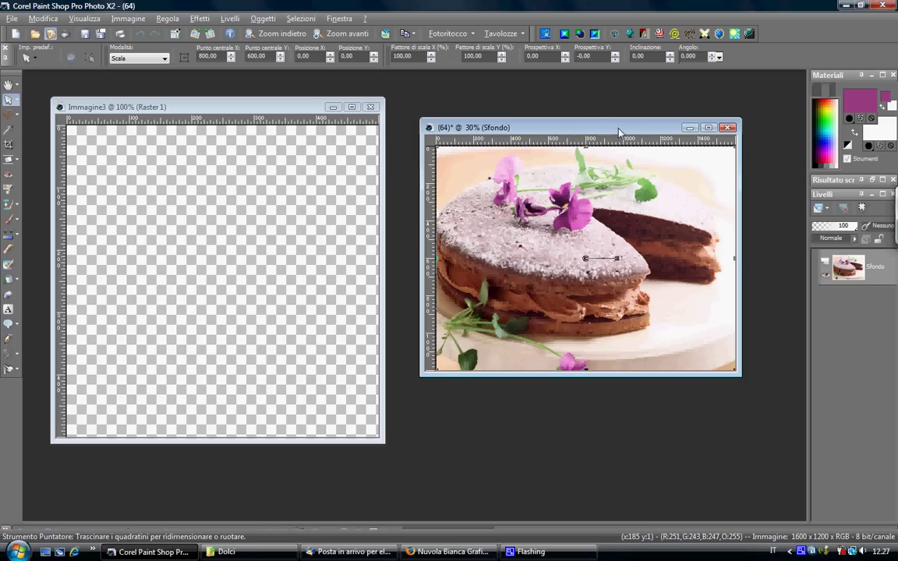
Step: Lay the cake photo's window over the blank image and compare its size at 25% and 30% zoom
{"action": "left_click_drag", "start_coordinate": [619, 131], "coordinate": [258, 179]}
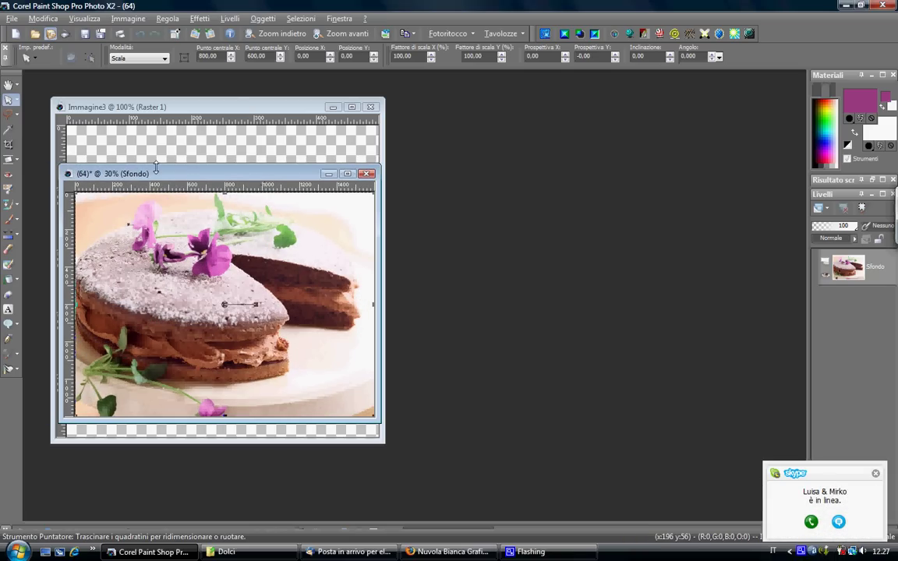
{"action": "scroll", "coordinate": [187, 209], "scroll_direction": "down", "scroll_amount": 1}
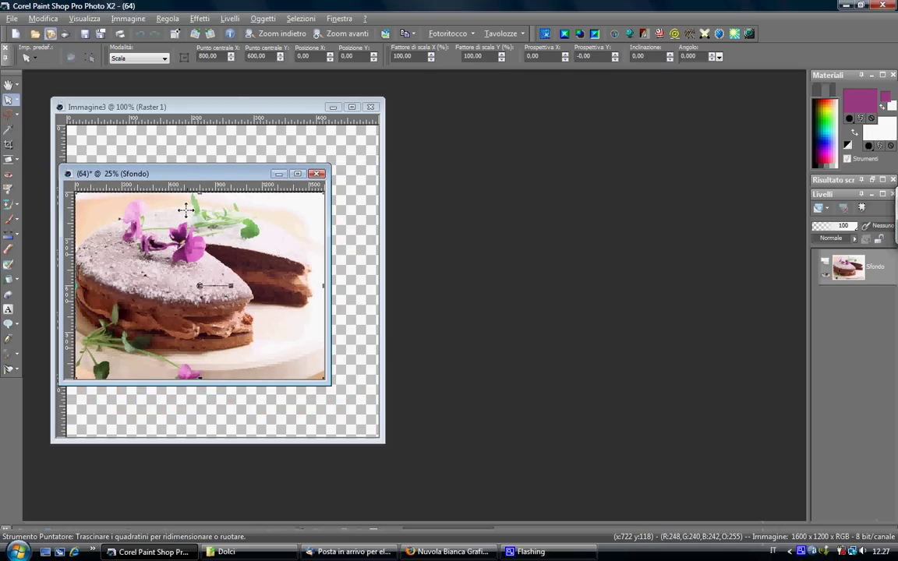
{"action": "scroll", "coordinate": [186, 209], "scroll_direction": "up", "scroll_amount": 1}
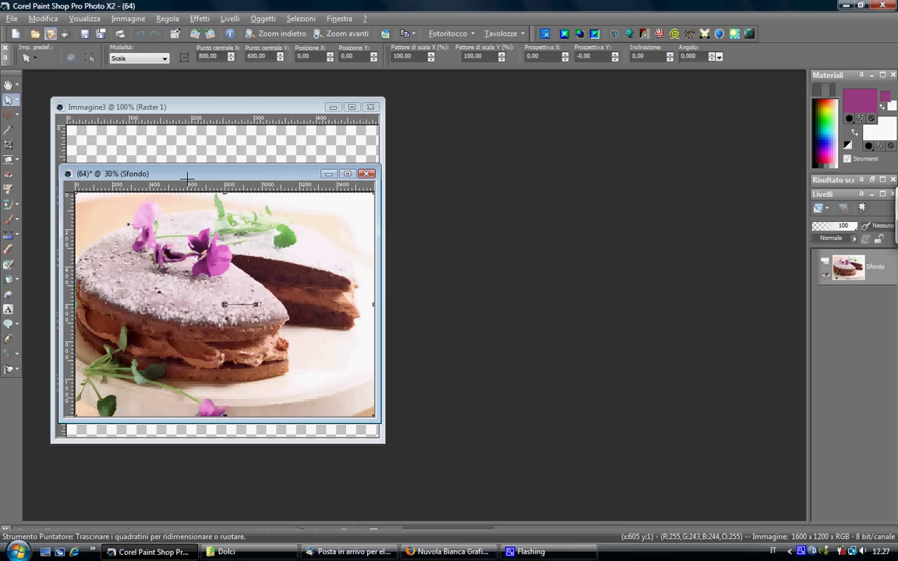
Step: Try the cake photo at 50% zoom over the blank image, and return it to 30%
{"action": "left_click_drag", "start_coordinate": [230, 174], "coordinate": [185, 167]}
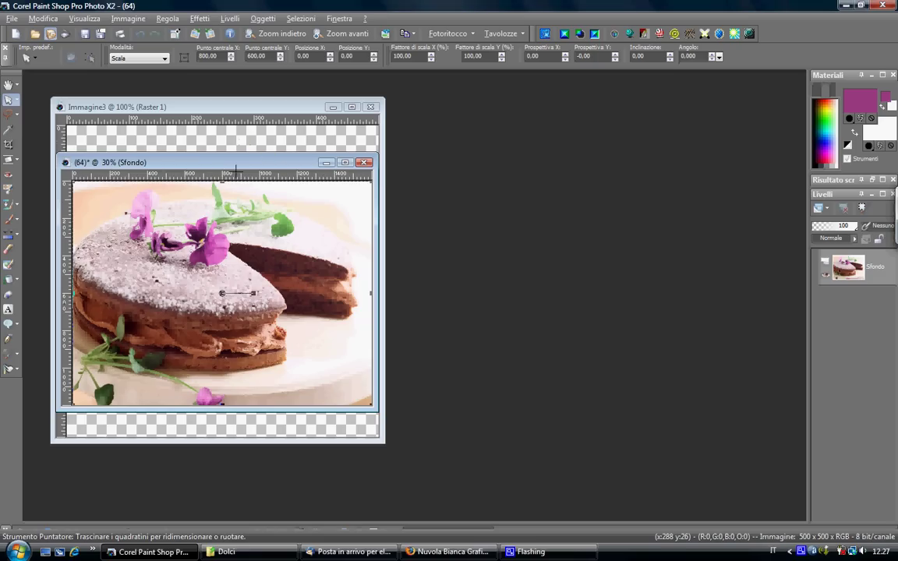
{"action": "scroll", "coordinate": [239, 178], "scroll_direction": "up", "scroll_amount": 1}
{"action": "scroll", "coordinate": [240, 179], "scroll_direction": "up", "scroll_amount": 1}
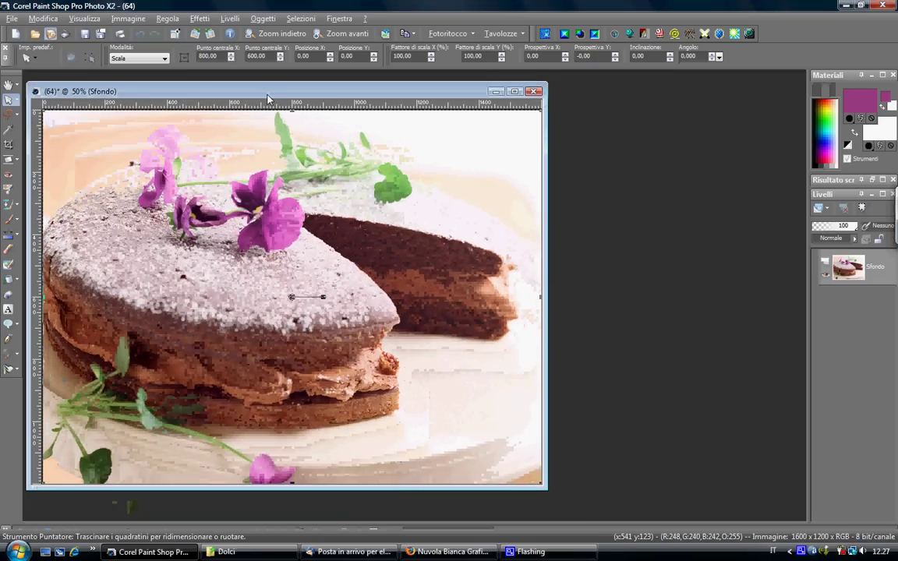
{"action": "left_click_drag", "start_coordinate": [267, 97], "coordinate": [291, 182]}
{"action": "scroll", "coordinate": [317, 141], "scroll_direction": "down", "scroll_amount": 1}
{"action": "scroll", "coordinate": [317, 142], "scroll_direction": "down", "scroll_amount": 1}
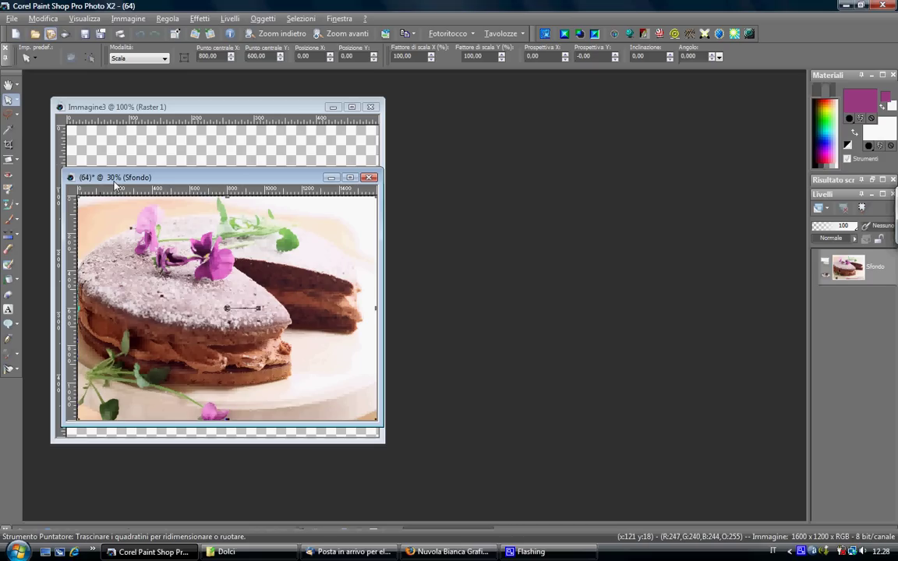
Step: Resize the cake photo to 30 percent of its pixel dimensions, keeping its proportions and resizing all layers
{"action": "left_click", "coordinate": [133, 20]}
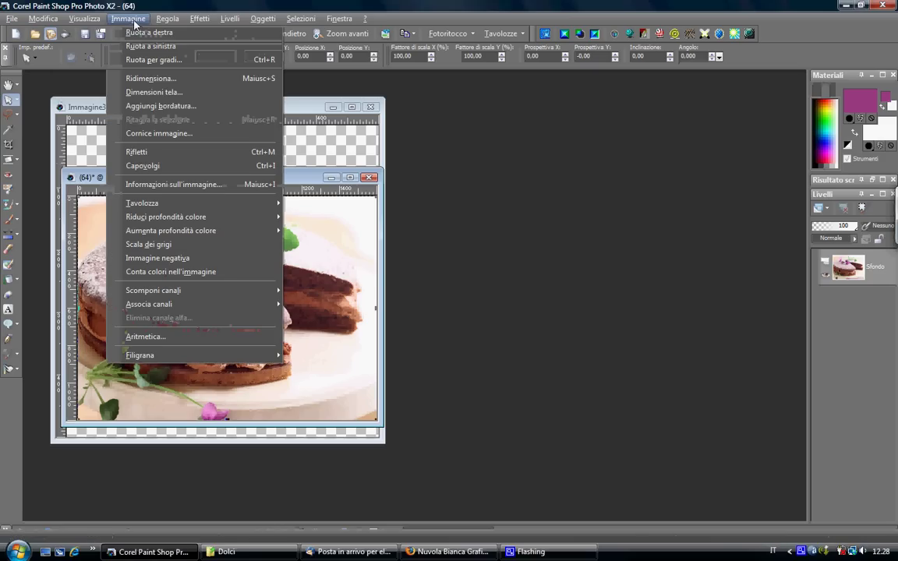
{"action": "left_click", "coordinate": [151, 78]}
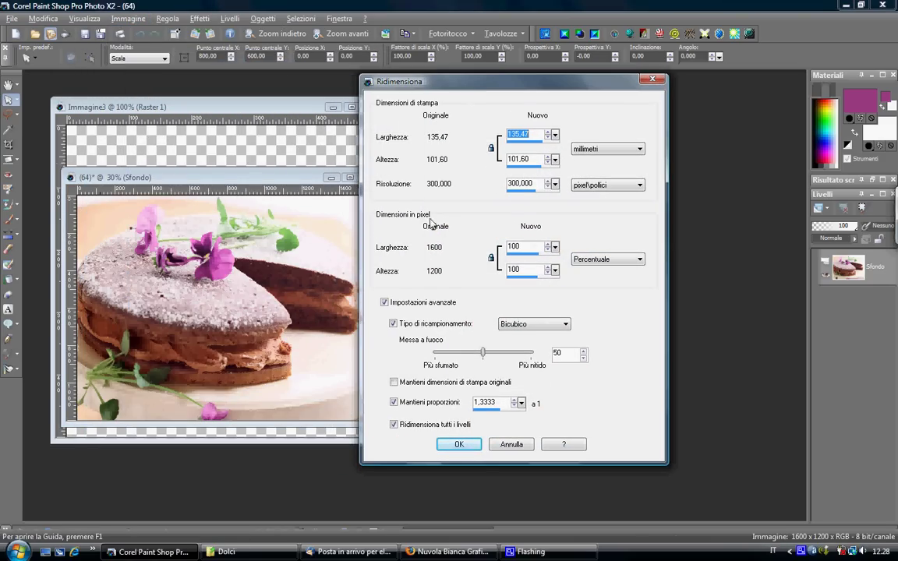
{"action": "left_click", "coordinate": [614, 265]}
{"action": "left_click", "coordinate": [613, 280]}
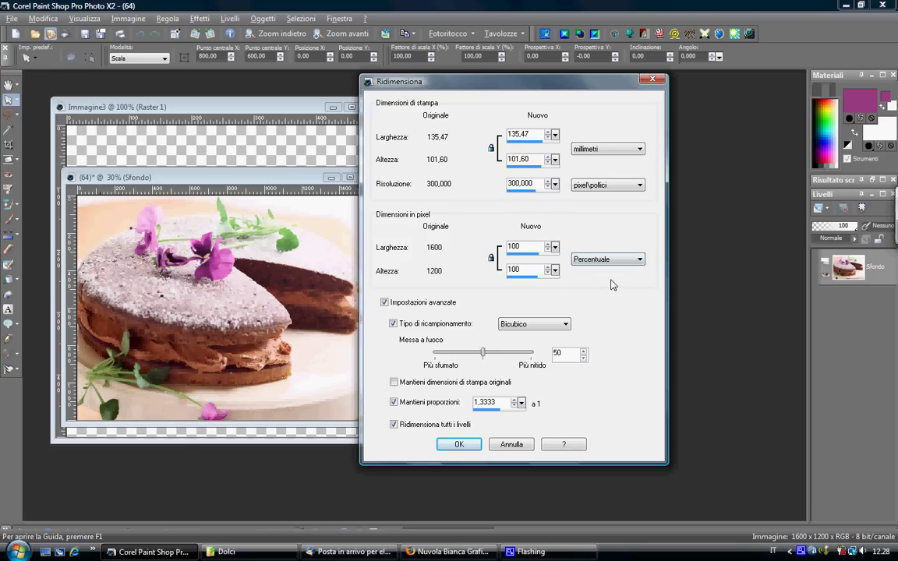
{"action": "left_click_drag", "start_coordinate": [538, 250], "coordinate": [493, 244]}
{"action": "type", "text": "30"}
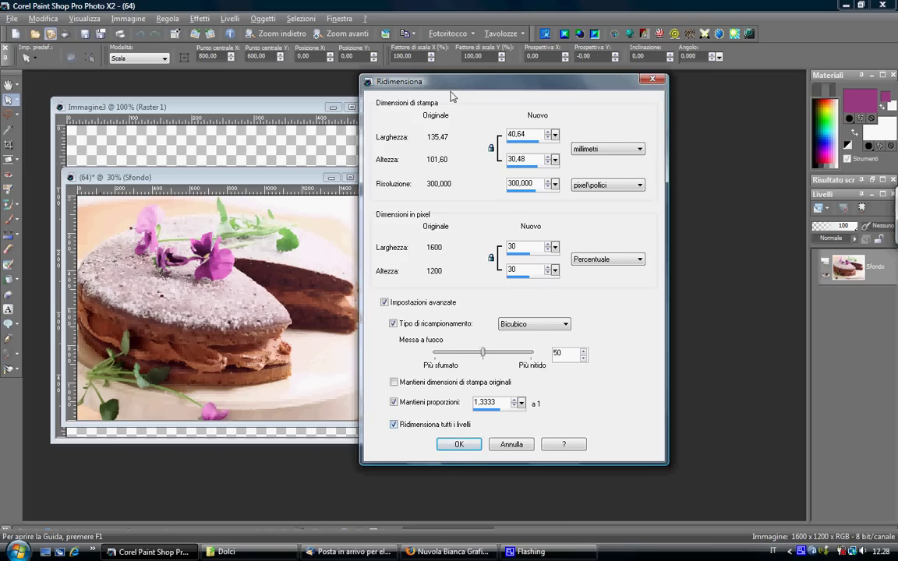
{"action": "left_click_drag", "start_coordinate": [451, 85], "coordinate": [505, 92]}
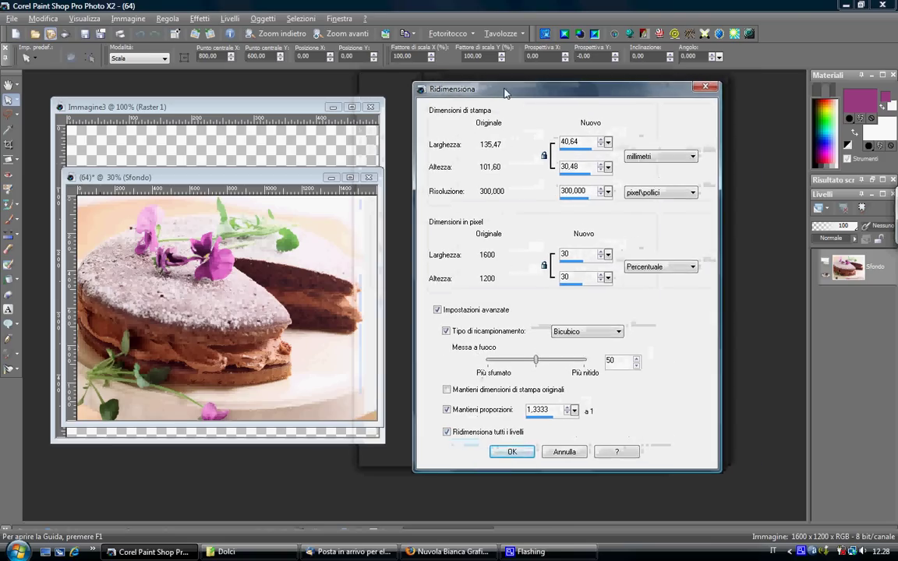
{"action": "left_click", "coordinate": [516, 452]}
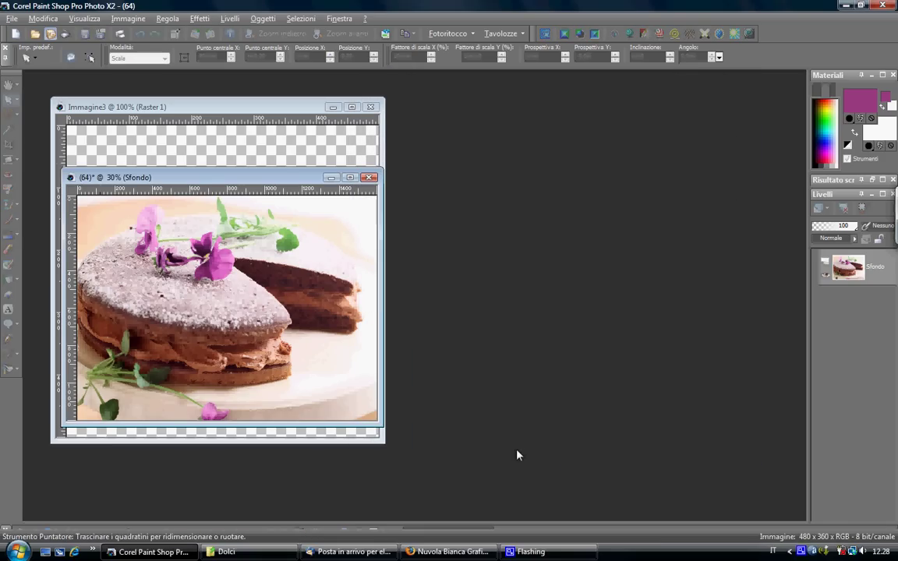
Step: Move the resized cake photo beside the blank image, and paste a copy of it there as a new layer
{"action": "left_click_drag", "start_coordinate": [218, 181], "coordinate": [517, 152]}
{"action": "left_click", "coordinate": [489, 275]}
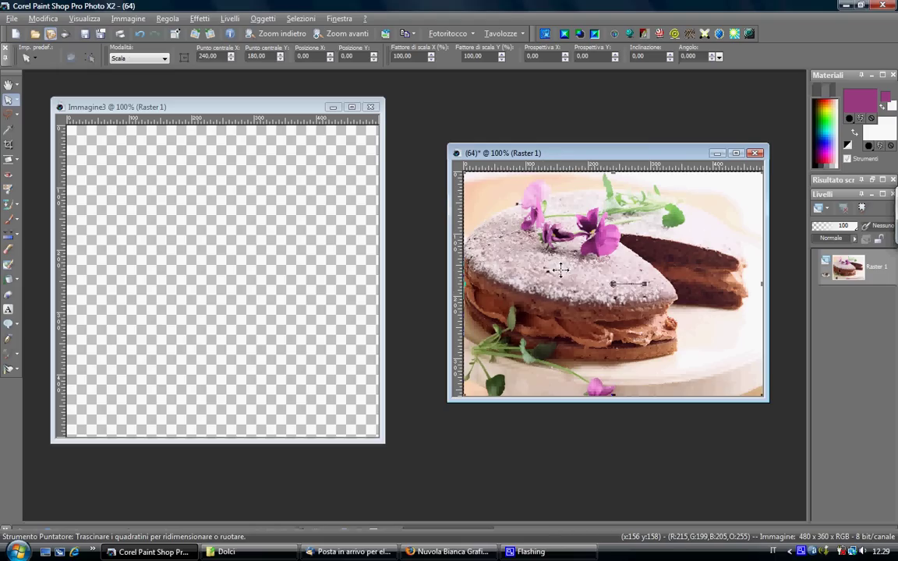
{"action": "left_click", "coordinate": [257, 279]}
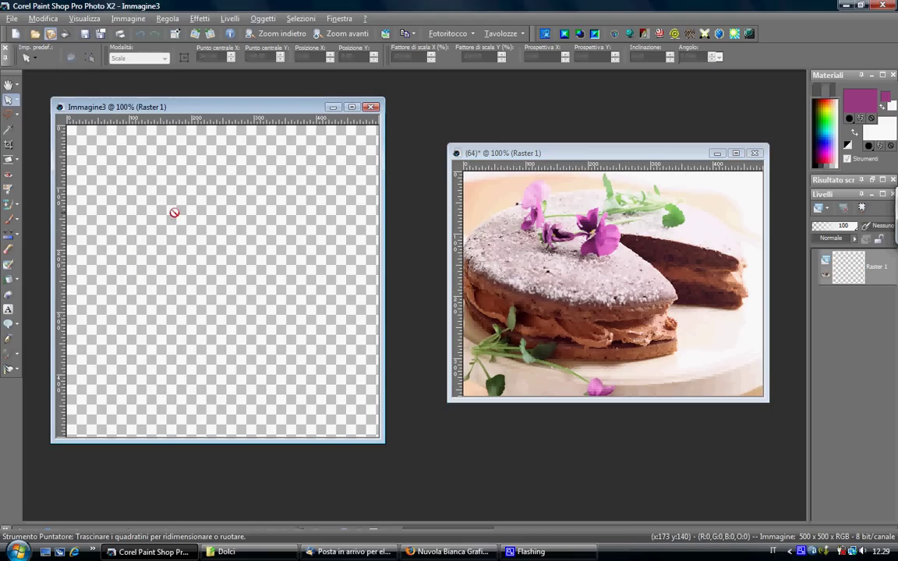
{"action": "left_click_drag", "start_coordinate": [174, 212], "coordinate": [174, 211]}
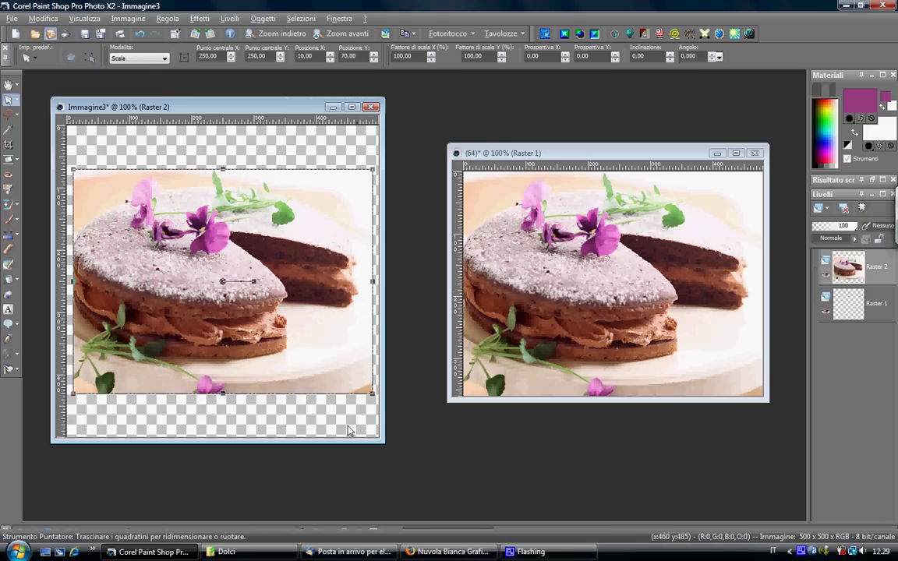
Step: Enlarge the transparent image's window and try the resized cake photo at 150% zoom, returning it to 100%
{"action": "left_click_drag", "start_coordinate": [381, 443], "coordinate": [450, 483]}
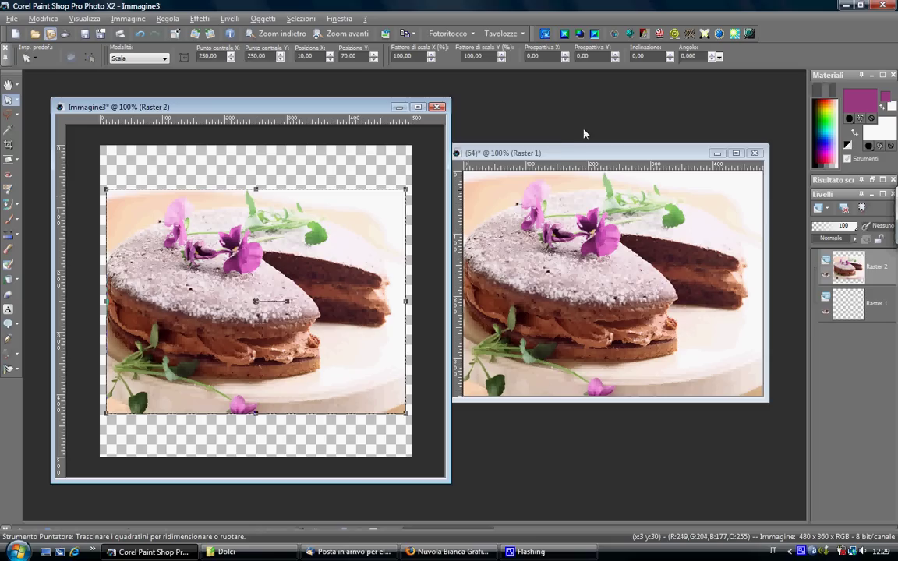
{"action": "left_click_drag", "start_coordinate": [544, 155], "coordinate": [582, 162]}
{"action": "scroll", "coordinate": [571, 224], "scroll_direction": "down", "scroll_amount": 1}
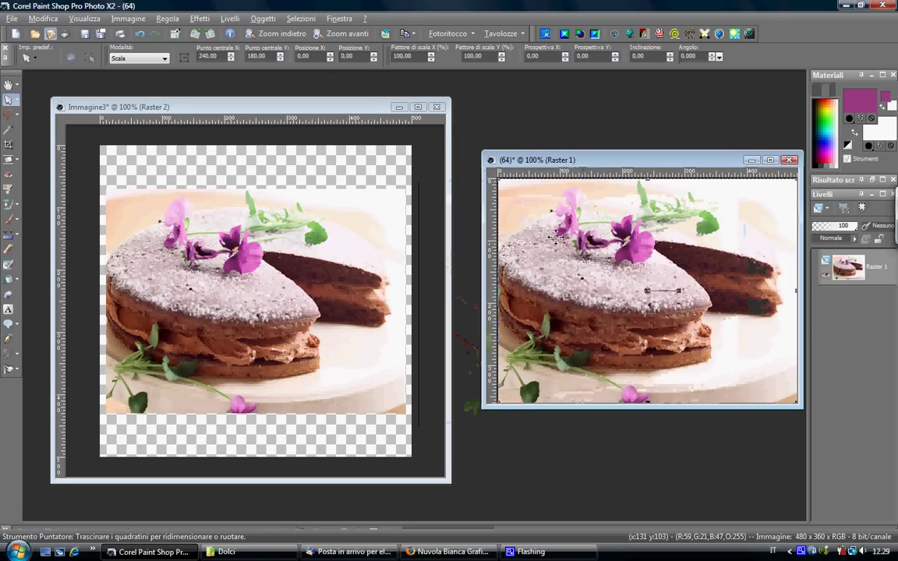
{"action": "scroll", "coordinate": [571, 223], "scroll_direction": "up", "scroll_amount": 3}
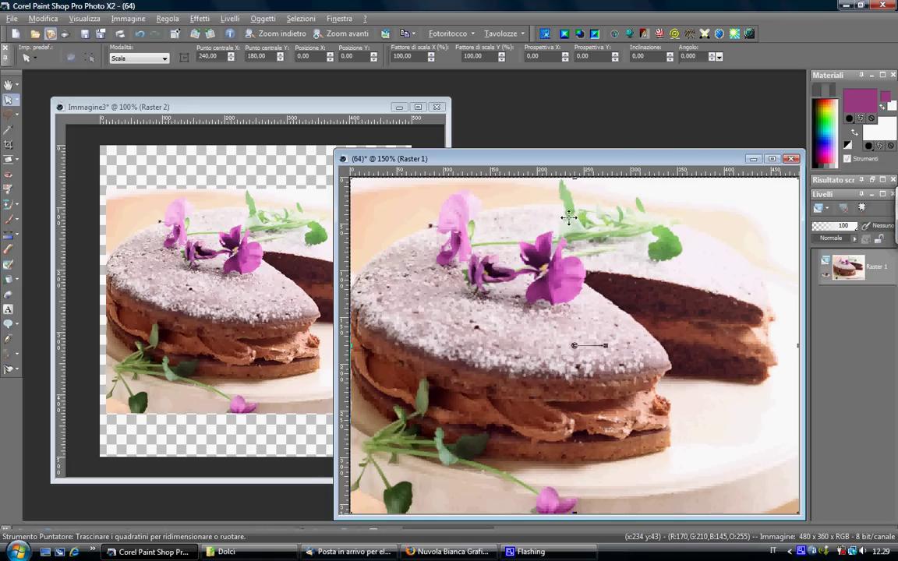
{"action": "scroll", "coordinate": [569, 218], "scroll_direction": "down", "scroll_amount": 2}
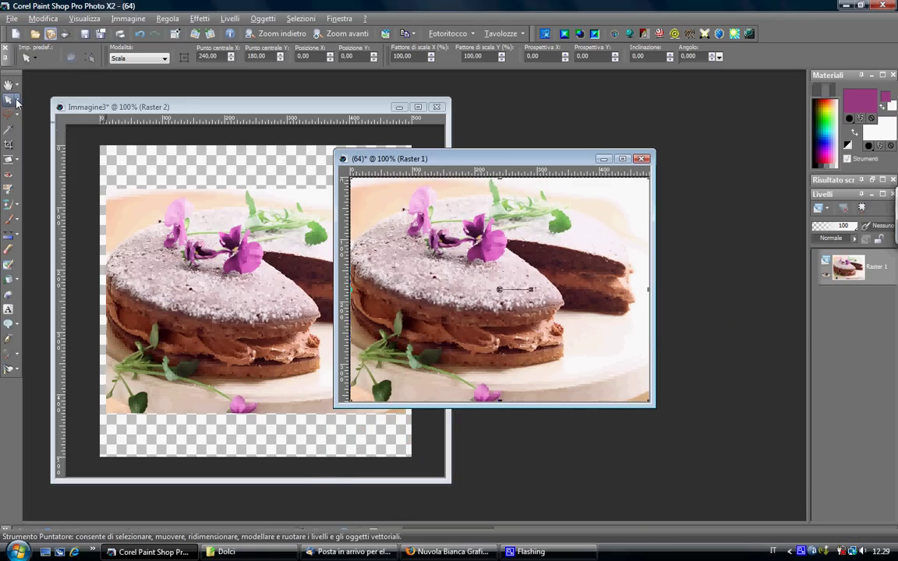
Step: Switch to the Zoom tool and move the cake photo's window clear of the transparent image's window
{"action": "left_click", "coordinate": [8, 84]}
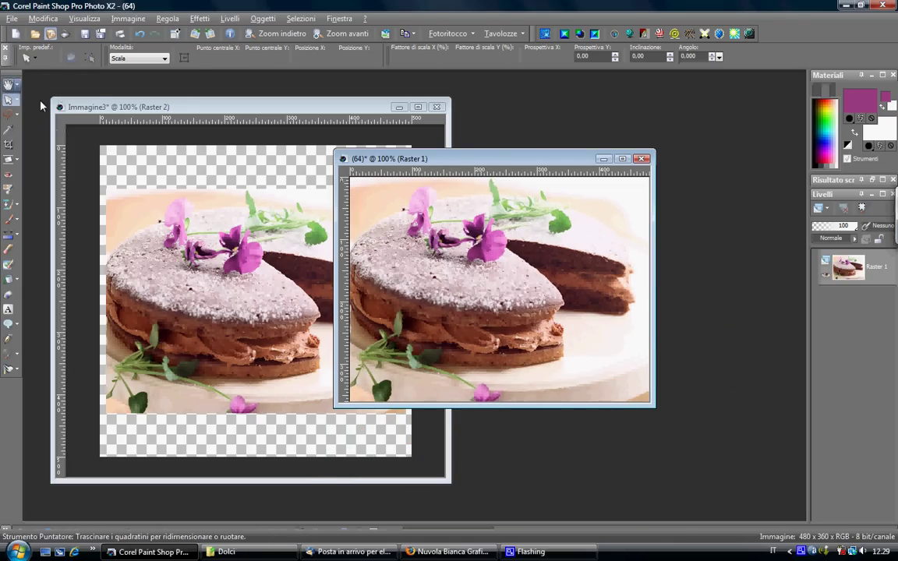
{"action": "key", "text": "z"}
{"action": "left_click_drag", "start_coordinate": [496, 163], "coordinate": [615, 142]}
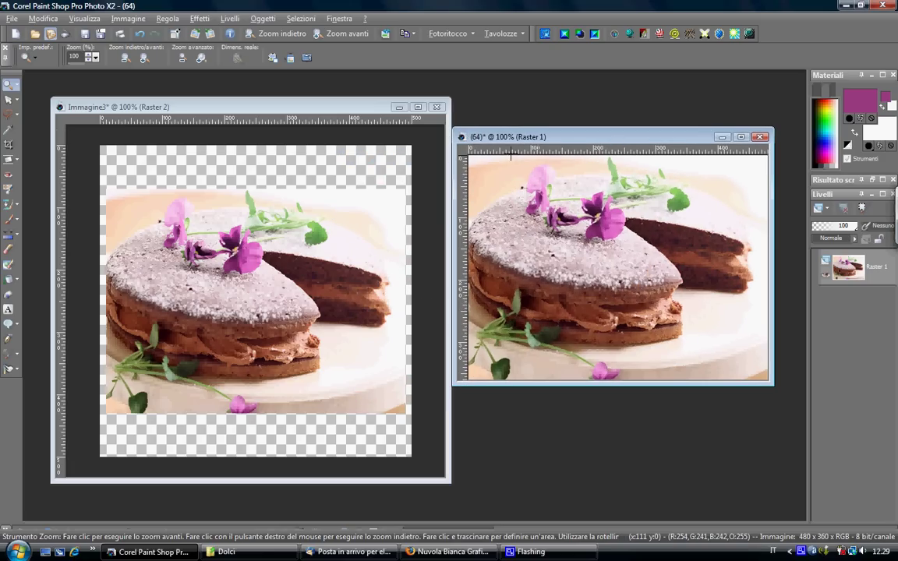
{"action": "left_click", "coordinate": [134, 20]}
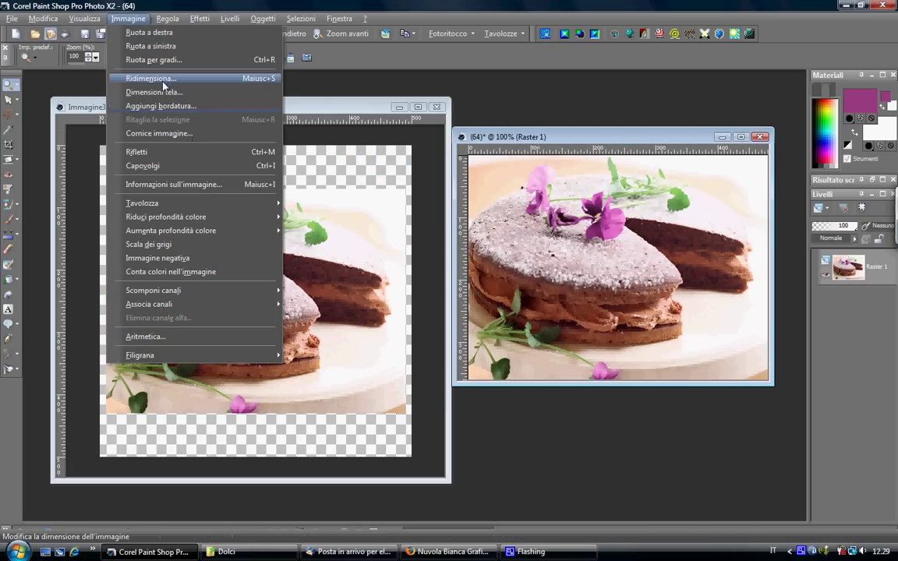
{"action": "left_click", "coordinate": [448, 79]}
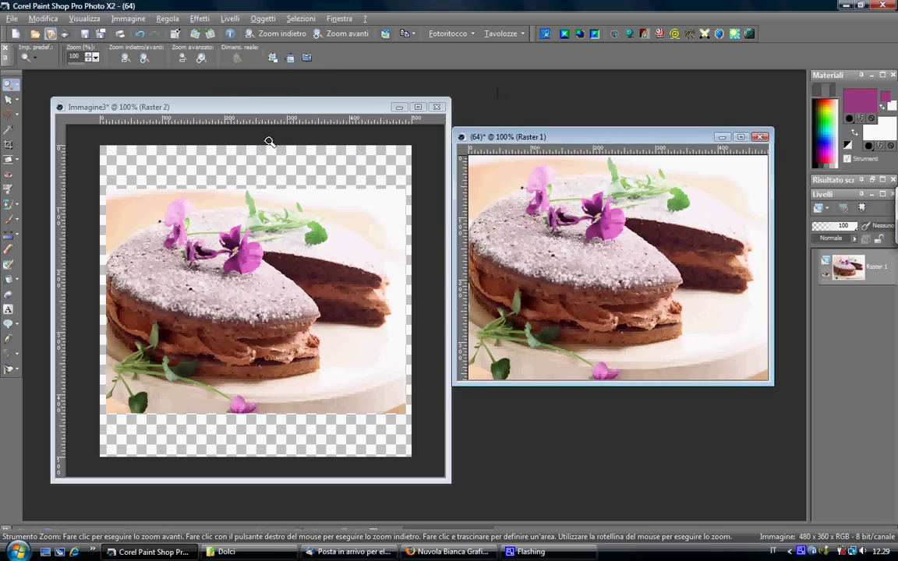
Step: With the Pick tool active, undo the cake layer paste in the transparent image and the cake photo's layer conversion and resize
{"action": "left_click", "coordinate": [8, 99]}
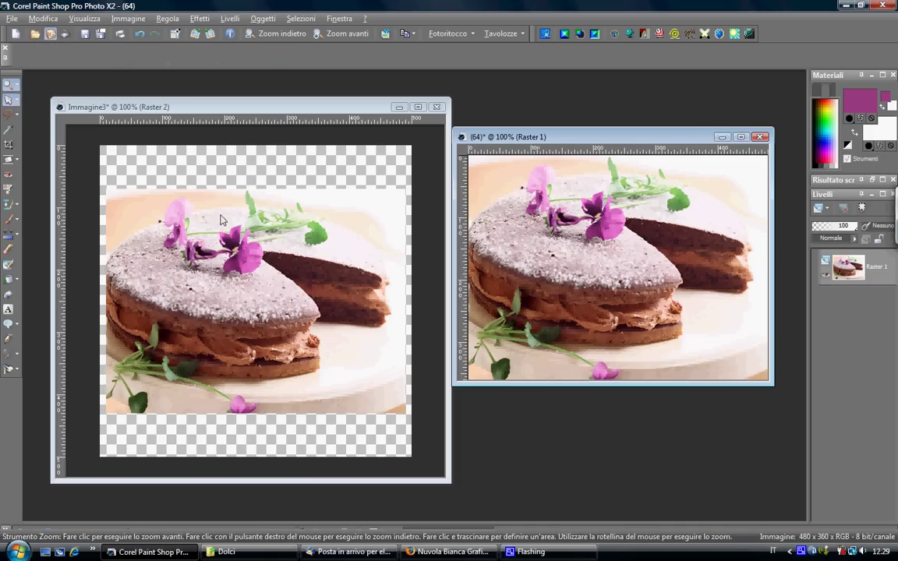
{"action": "left_click", "coordinate": [322, 273]}
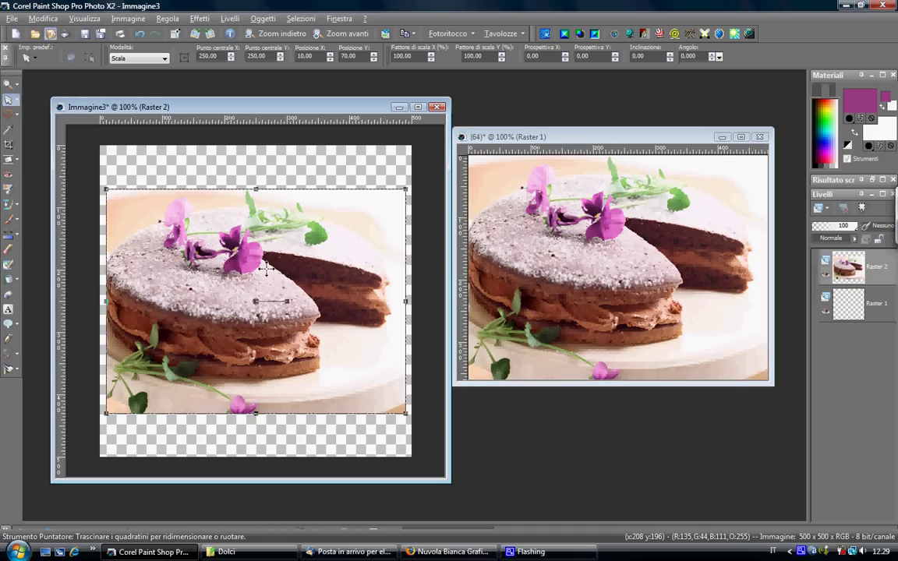
{"action": "key", "text": "ctrl+z"}
{"action": "left_click", "coordinate": [581, 303]}
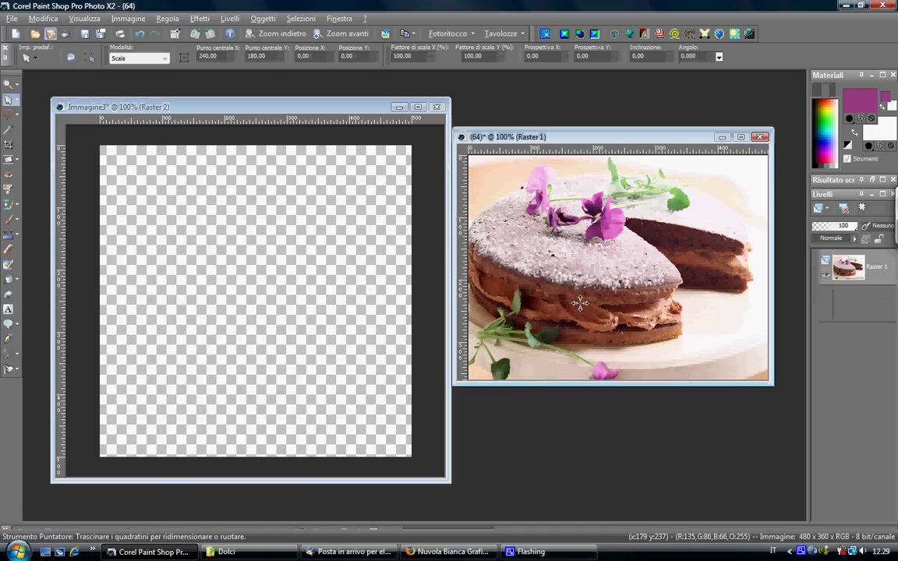
{"action": "key", "text": "ctrl+z"}
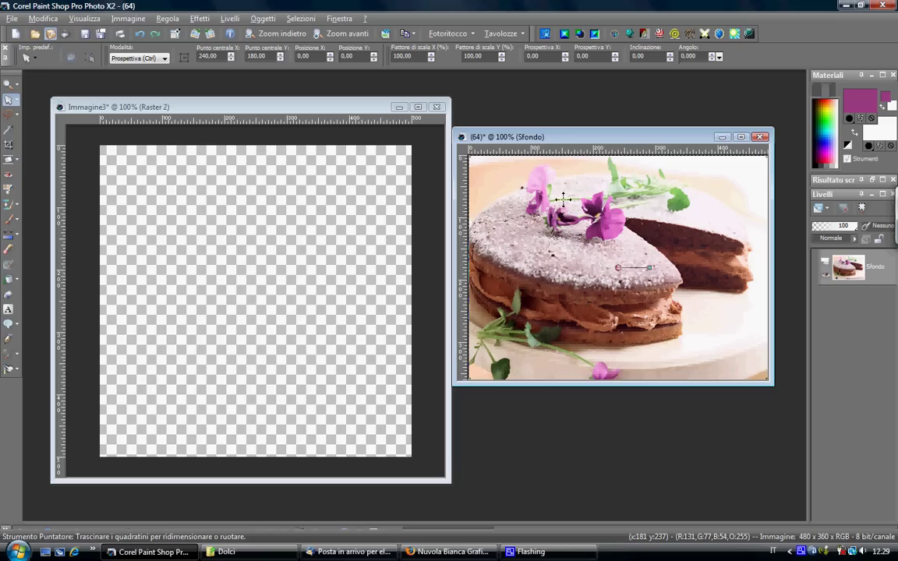
{"action": "key", "text": "ctrl+z"}
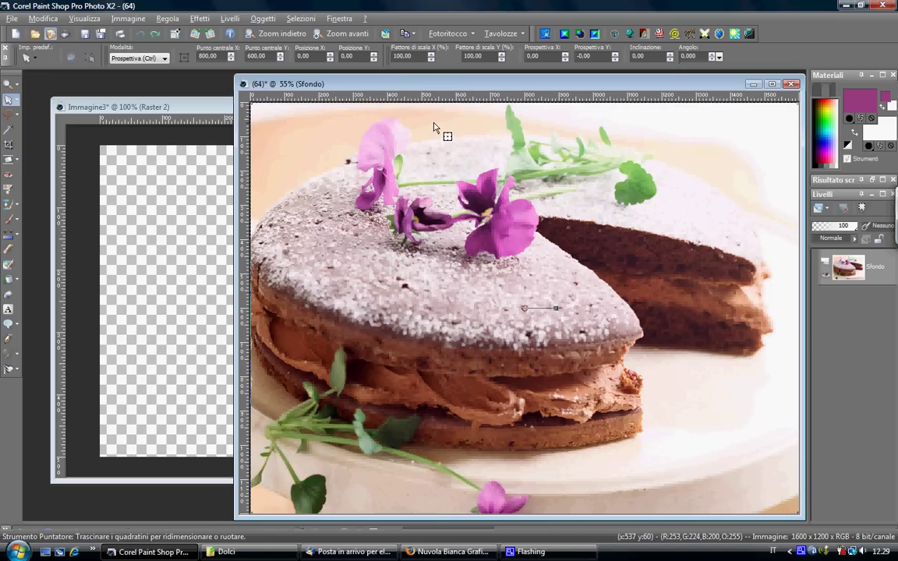
Step: Paste a copy of the full-size cake photo into the transparent image as a new layer, shift it down-left, and clear the layer's content
{"action": "left_click_drag", "start_coordinate": [406, 87], "coordinate": [438, 90]}
{"action": "left_click", "coordinate": [526, 258]}
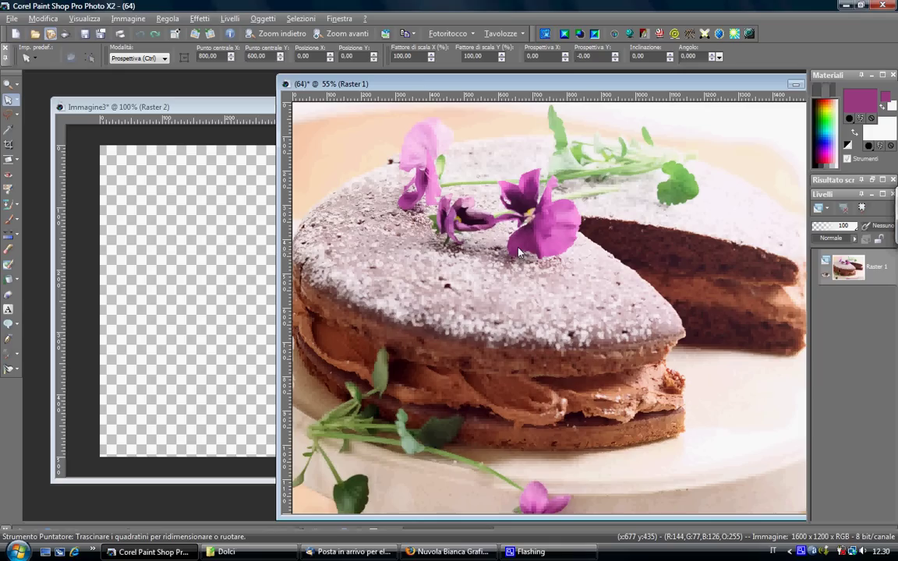
{"action": "left_click", "coordinate": [235, 230]}
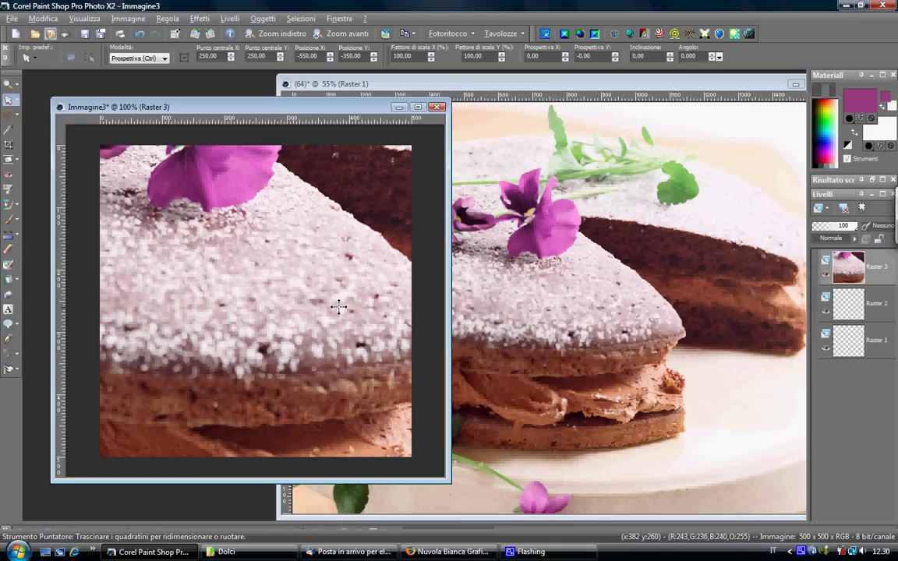
{"action": "left_click_drag", "start_coordinate": [320, 216], "coordinate": [291, 229]}
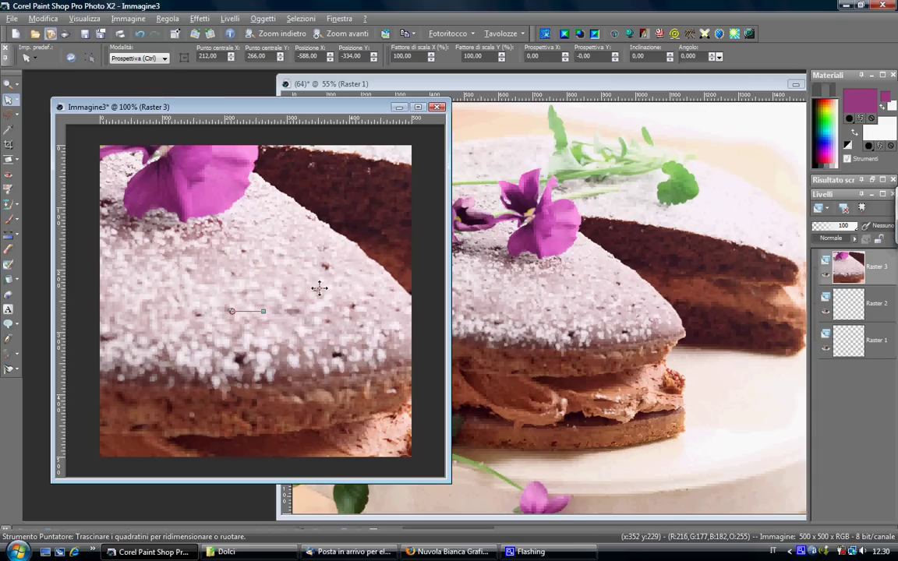
{"action": "key", "text": "Delete"}
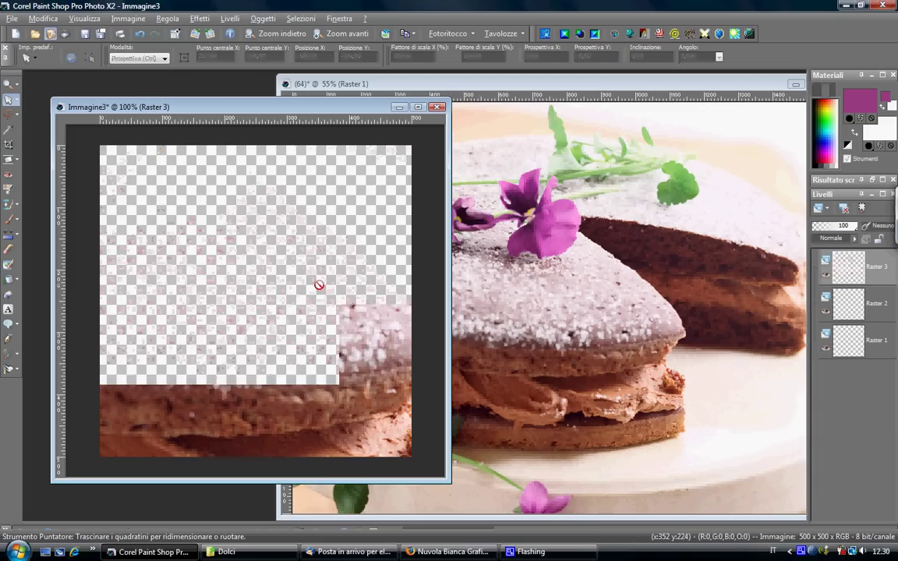
Step: Zoom the cake photo out to 30% and close it without saving its changes
{"action": "left_click", "coordinate": [753, 87]}
{"action": "left_click_drag", "start_coordinate": [753, 88], "coordinate": [661, 94]}
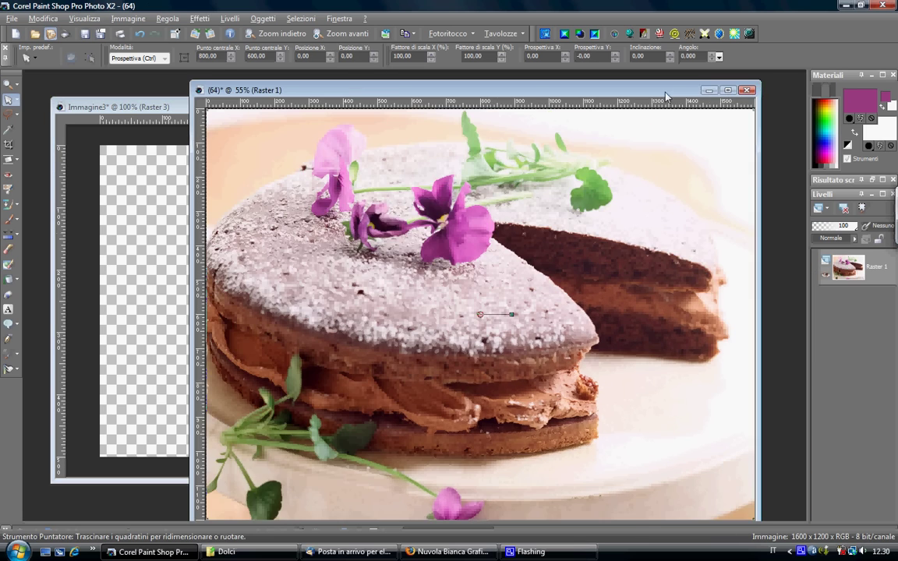
{"action": "scroll", "coordinate": [635, 251], "scroll_direction": "down", "scroll_amount": 1}
{"action": "scroll", "coordinate": [635, 251], "scroll_direction": "down", "scroll_amount": 2}
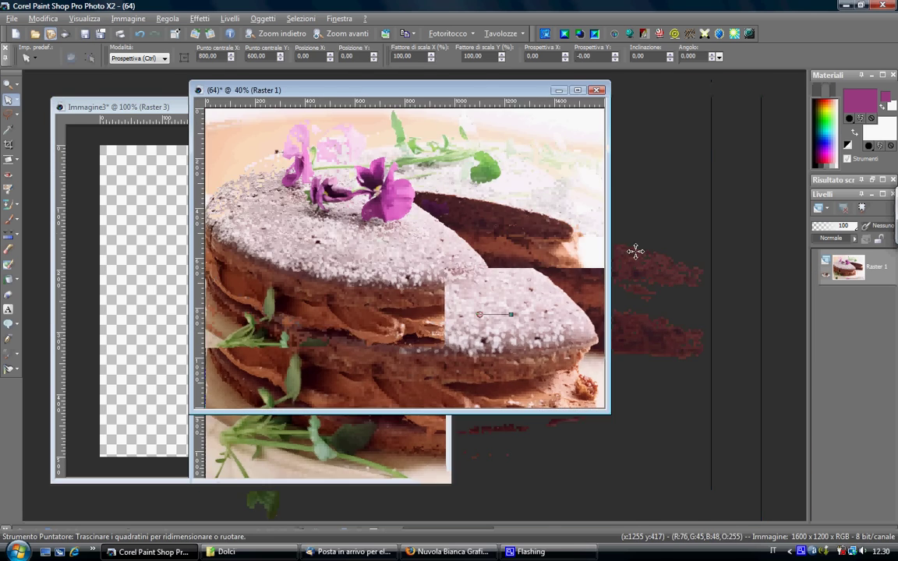
{"action": "left_click_drag", "start_coordinate": [353, 97], "coordinate": [571, 167]}
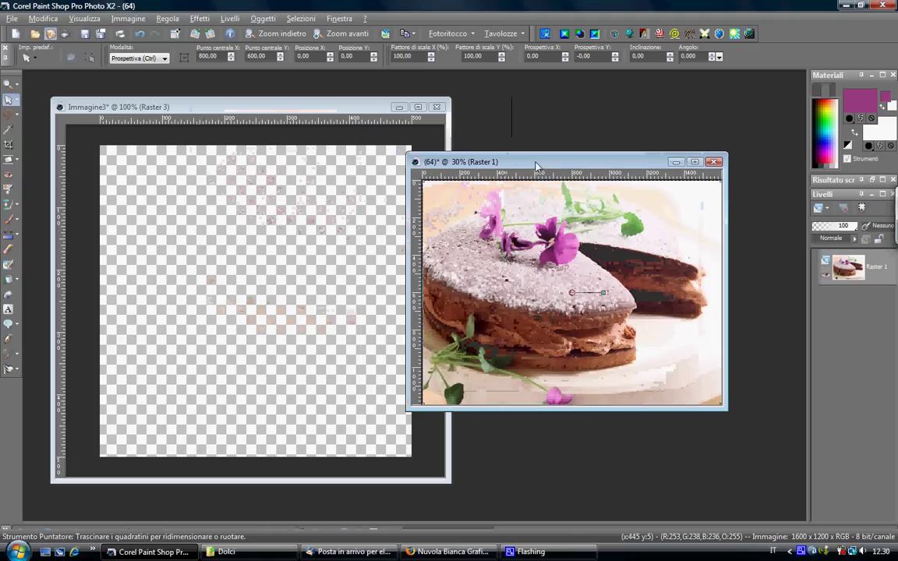
{"action": "left_click", "coordinate": [716, 161]}
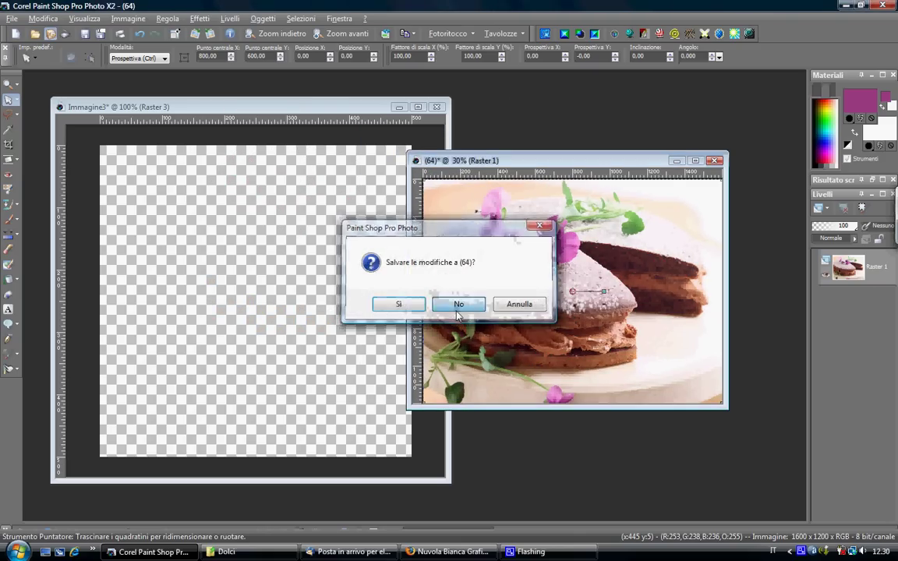
{"action": "left_click", "coordinate": [457, 309]}
Step: Examine the gradient and pattern libraries in the foreground material properties, leaving the foreground colour as it is
{"action": "mouse_move", "coordinate": [182, 108]}
{"action": "left_mouse_down"}
{"action": "mouse_move", "coordinate": [303, 99]}
{"action": "mouse_move", "coordinate": [187, 98]}
{"action": "left_mouse_up"}
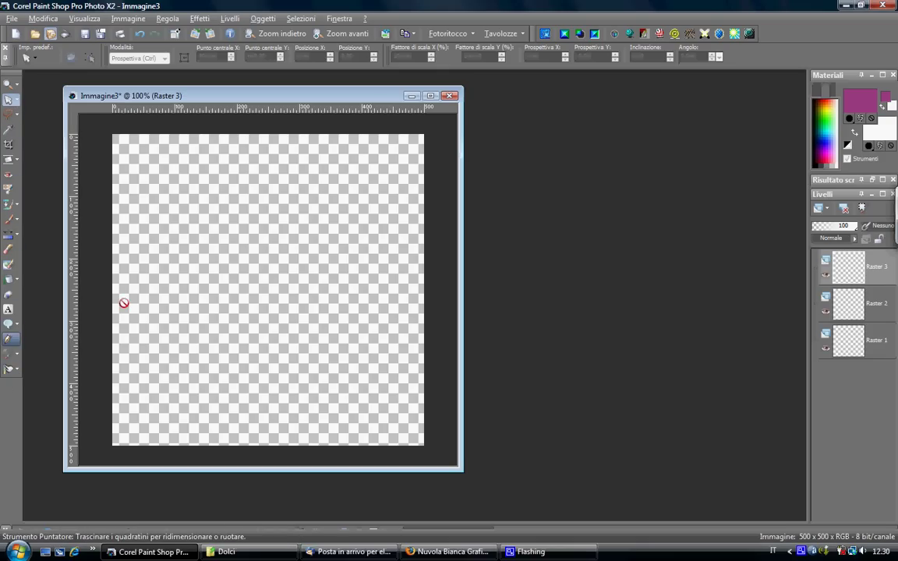
{"action": "left_click_drag", "start_coordinate": [155, 95], "coordinate": [207, 95]}
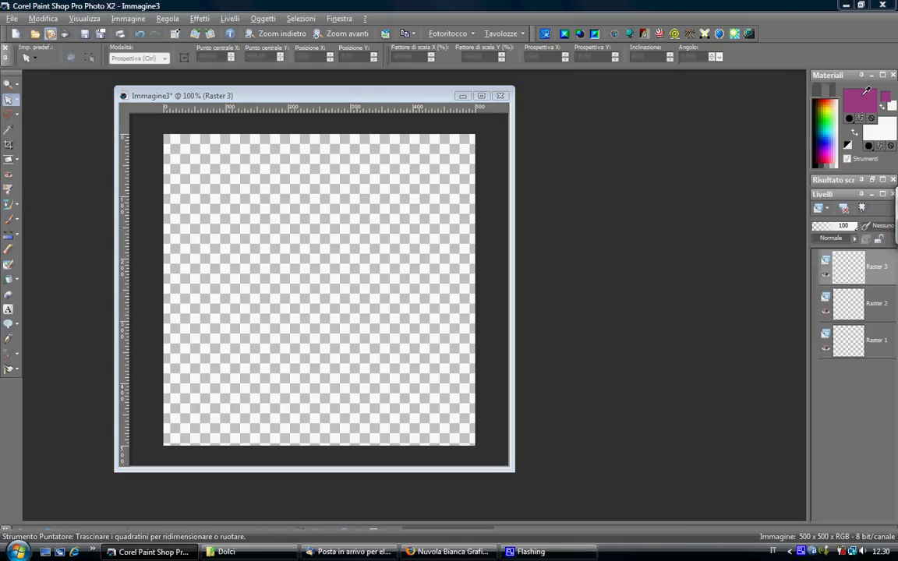
{"action": "left_click", "coordinate": [867, 91]}
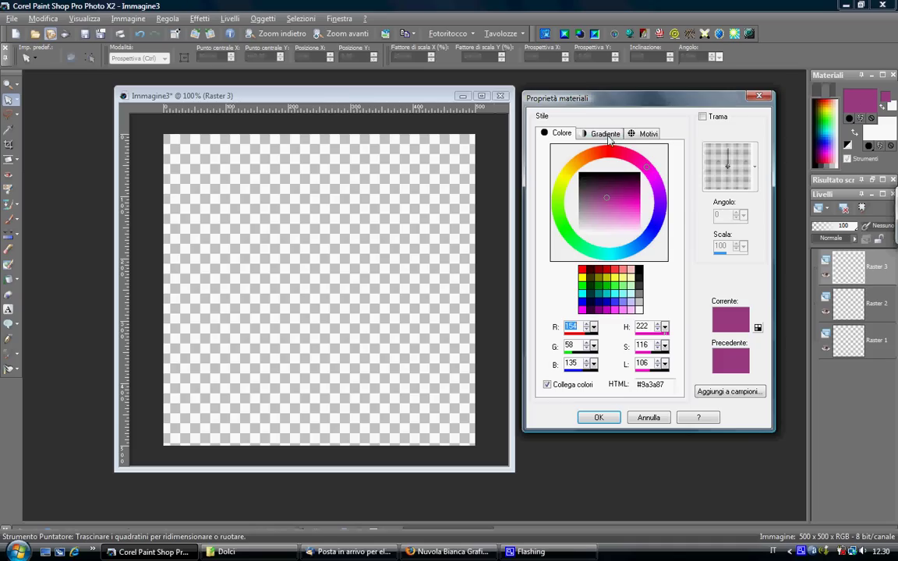
{"action": "left_click", "coordinate": [604, 134]}
{"action": "left_click", "coordinate": [605, 182]}
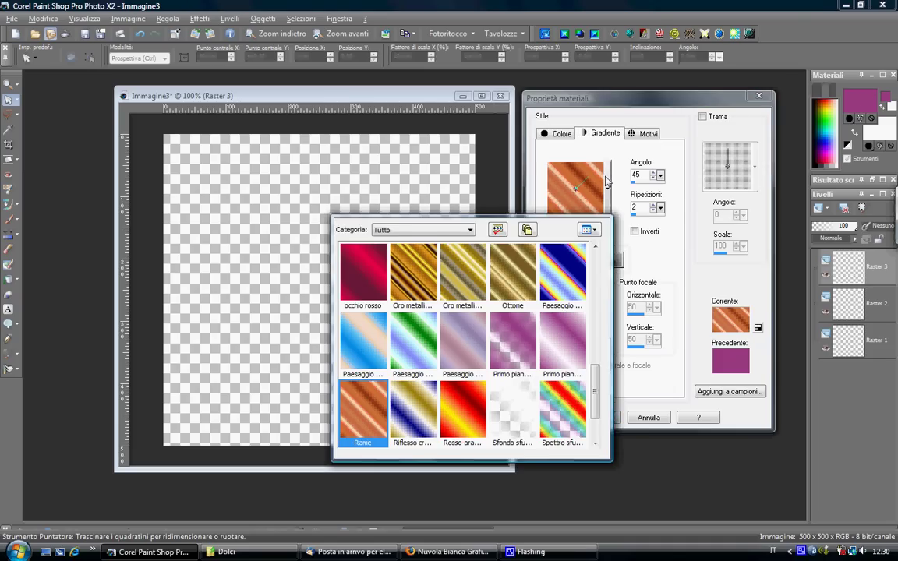
{"action": "left_click", "coordinate": [630, 163]}
{"action": "left_click", "coordinate": [645, 137]}
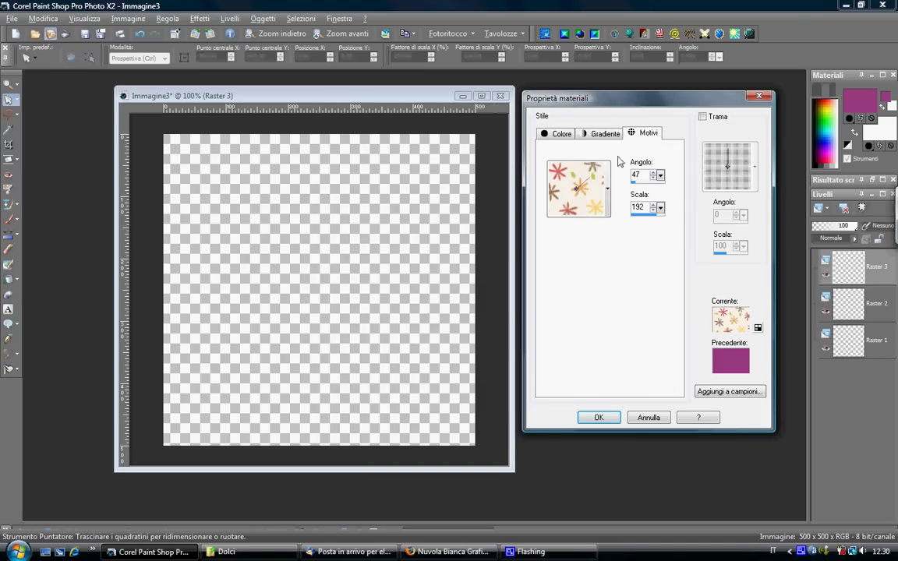
{"action": "left_click", "coordinate": [578, 187]}
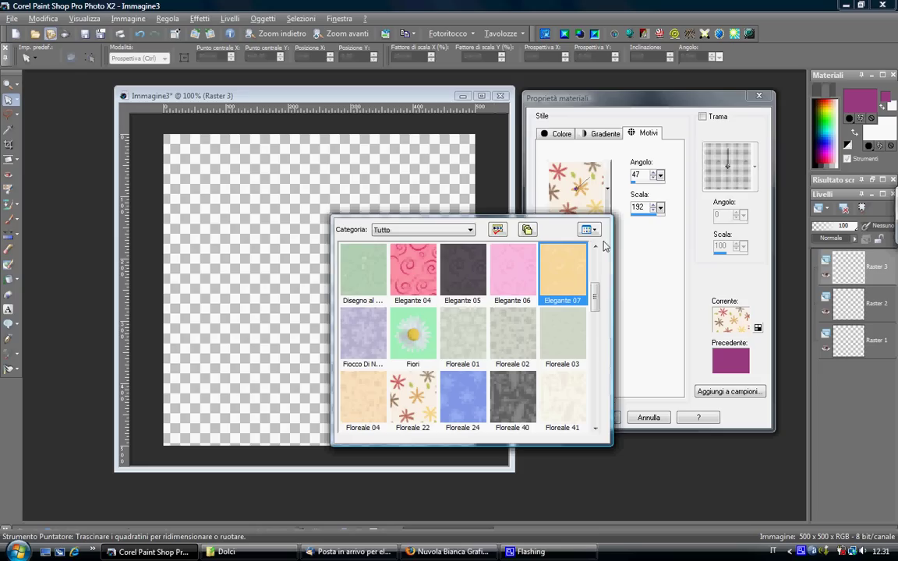
{"action": "left_click", "coordinate": [665, 173]}
{"action": "left_click", "coordinate": [764, 93]}
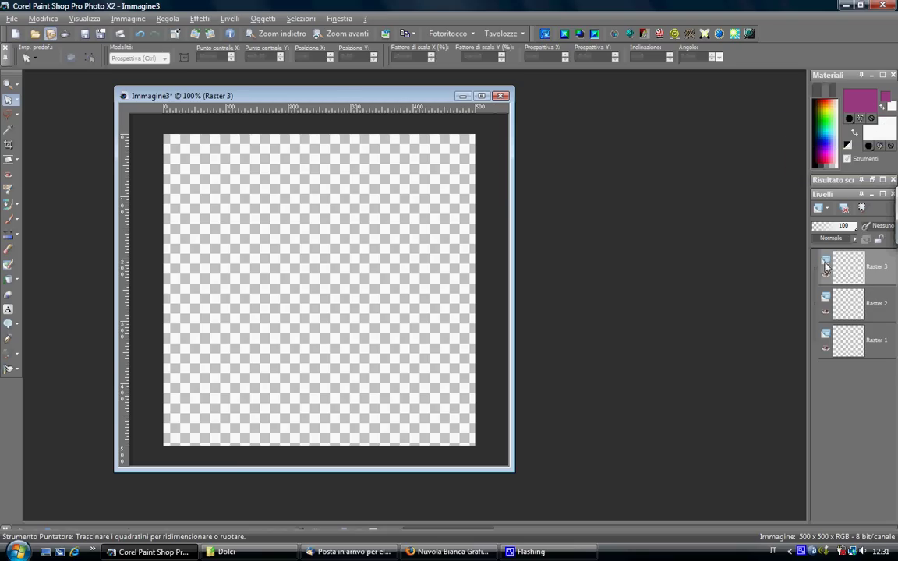
{"action": "mouse_move", "coordinate": [345, 102]}
{"action": "left_mouse_down"}
{"action": "mouse_move", "coordinate": [420, 137]}
{"action": "mouse_move", "coordinate": [355, 106]}
{"action": "left_mouse_up"}
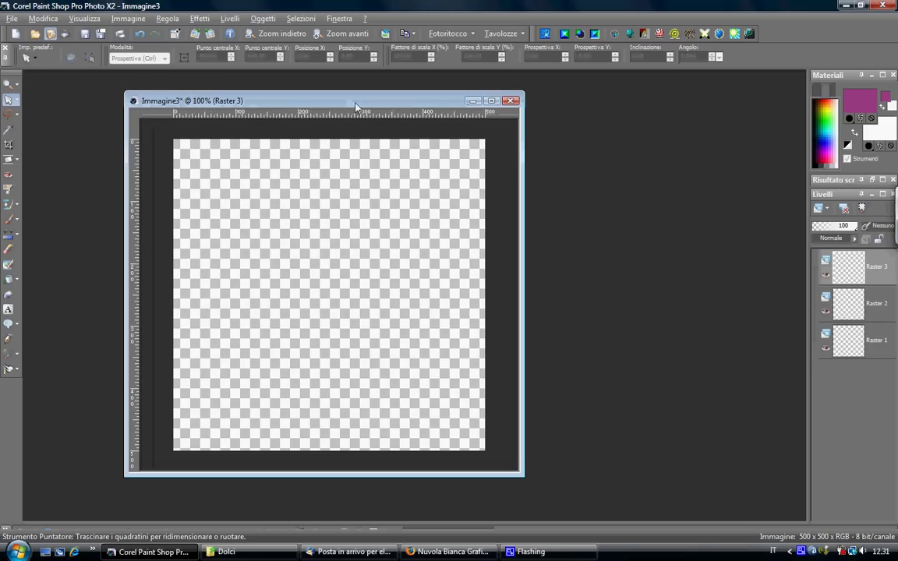
{"action": "mouse_move", "coordinate": [859, 311]}
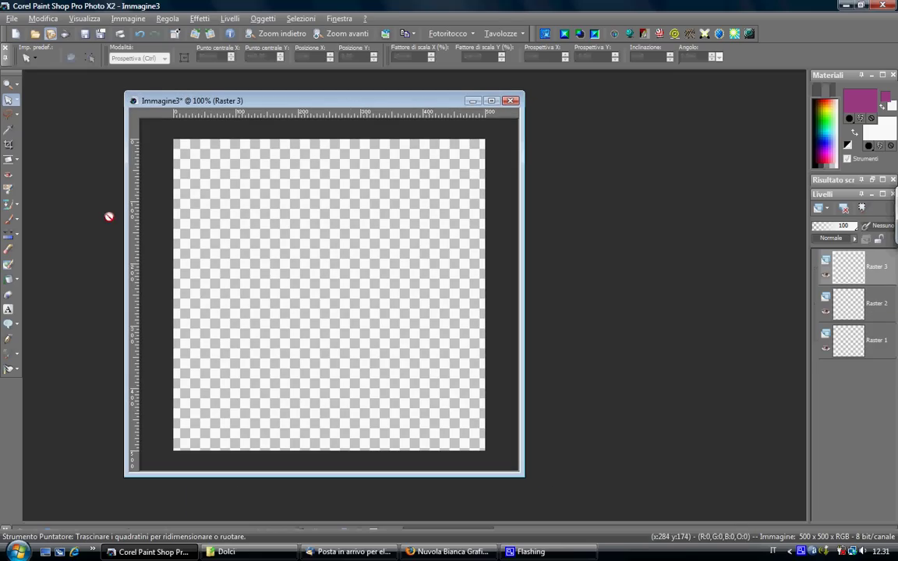